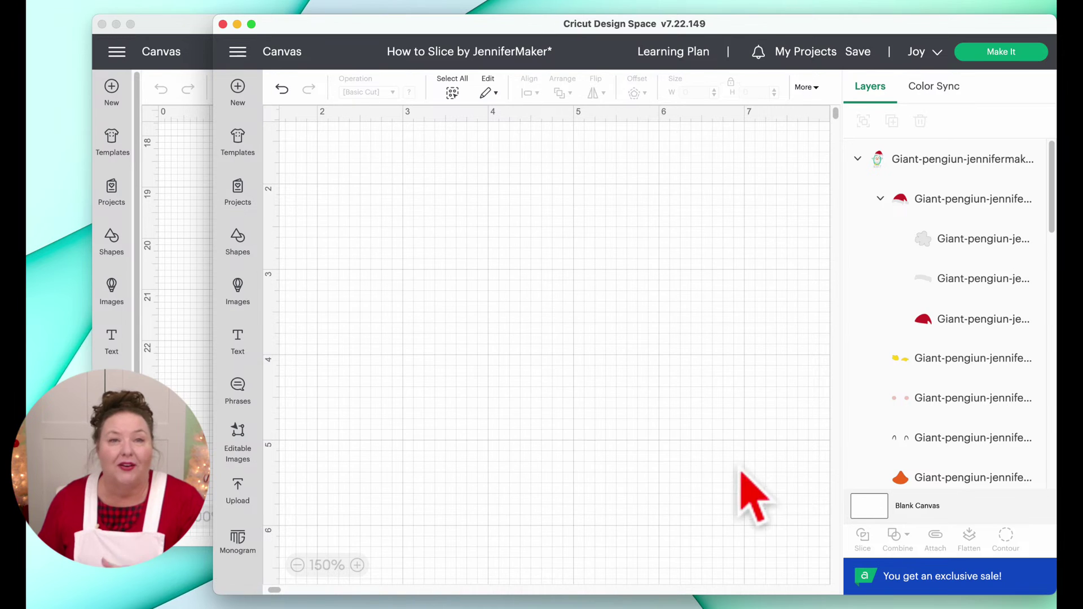
Add a 2 in circle, duplicate it, overlap the copy, and select both circles
{"action": "left_click", "coordinate": [240, 245]}
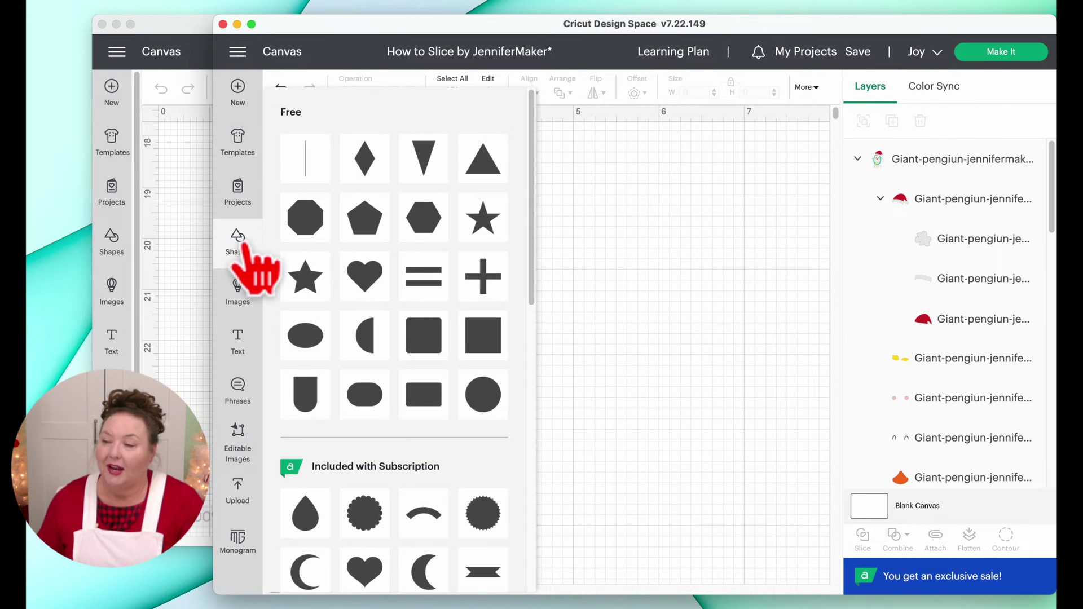
{"action": "left_click", "coordinate": [463, 381]}
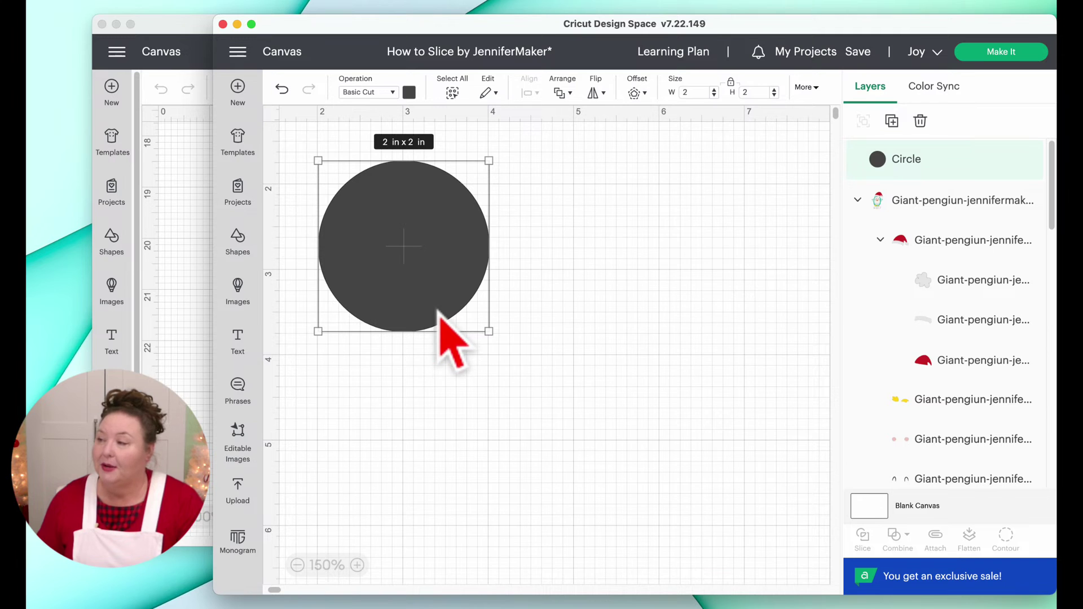
{"action": "left_click", "coordinate": [892, 121]}
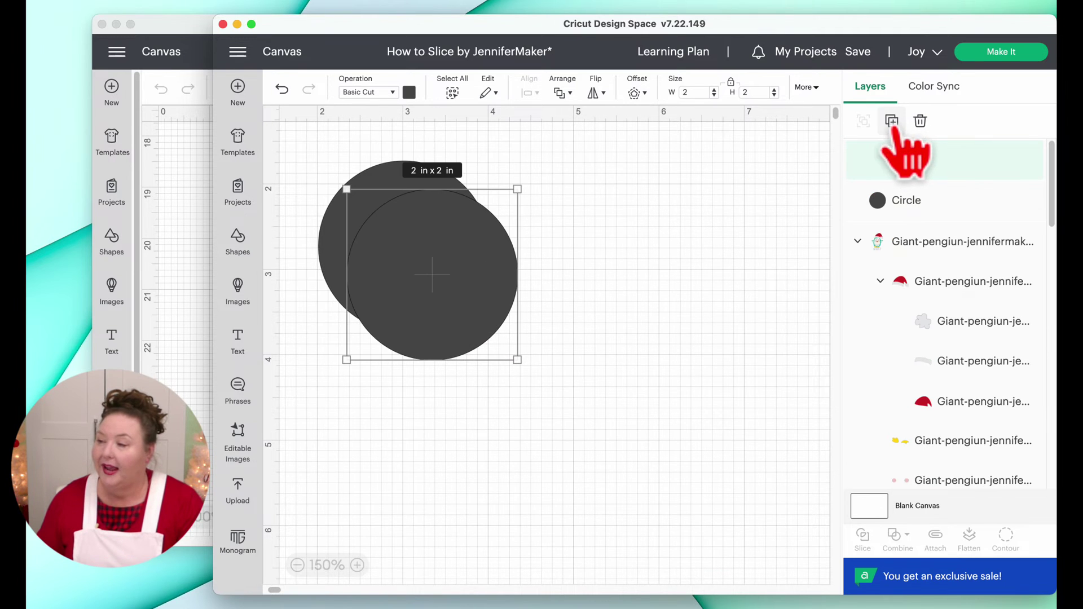
{"action": "mouse_move", "coordinate": [484, 254]}
{"action": "left_mouse_down"}
{"action": "mouse_move", "coordinate": [491, 261]}
{"action": "mouse_move", "coordinate": [529, 241]}
{"action": "mouse_move", "coordinate": [502, 244]}
{"action": "left_mouse_up"}
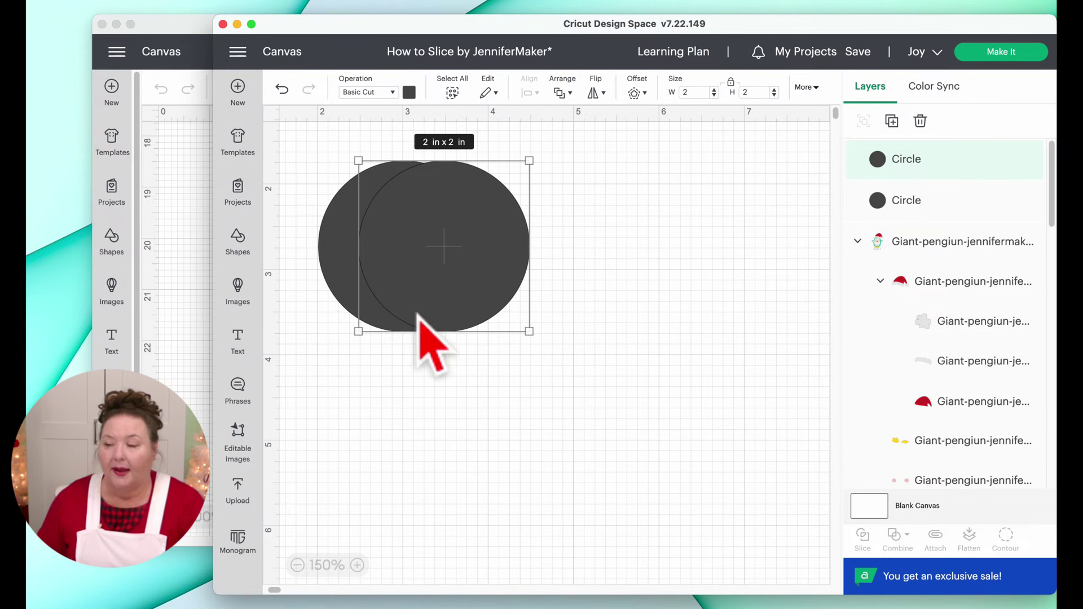
{"action": "left_click", "coordinate": [480, 380]}
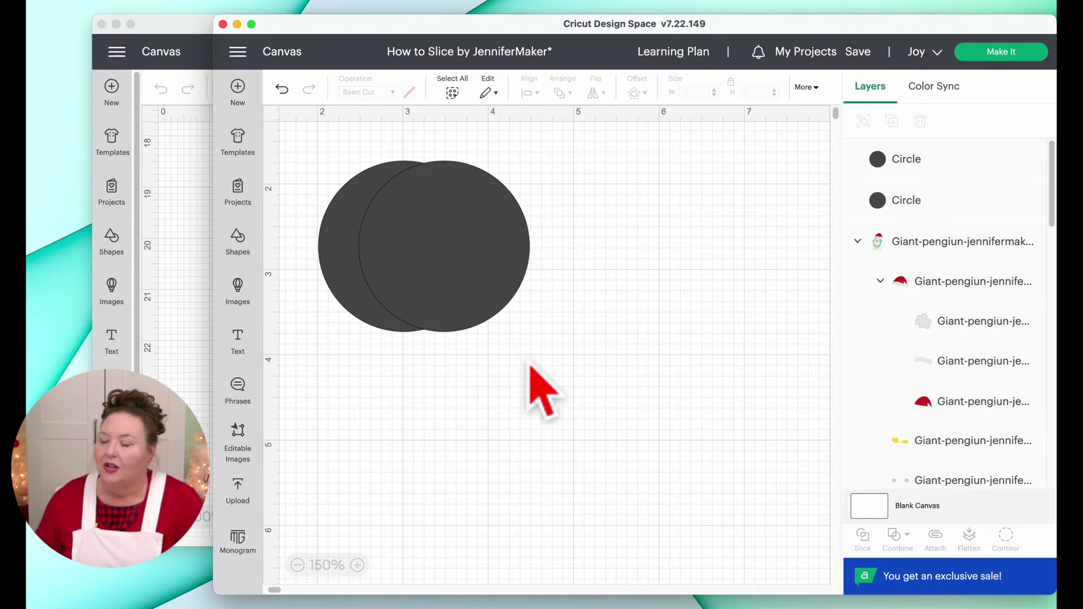
{"action": "left_click_drag", "start_coordinate": [538, 354], "coordinate": [310, 145]}
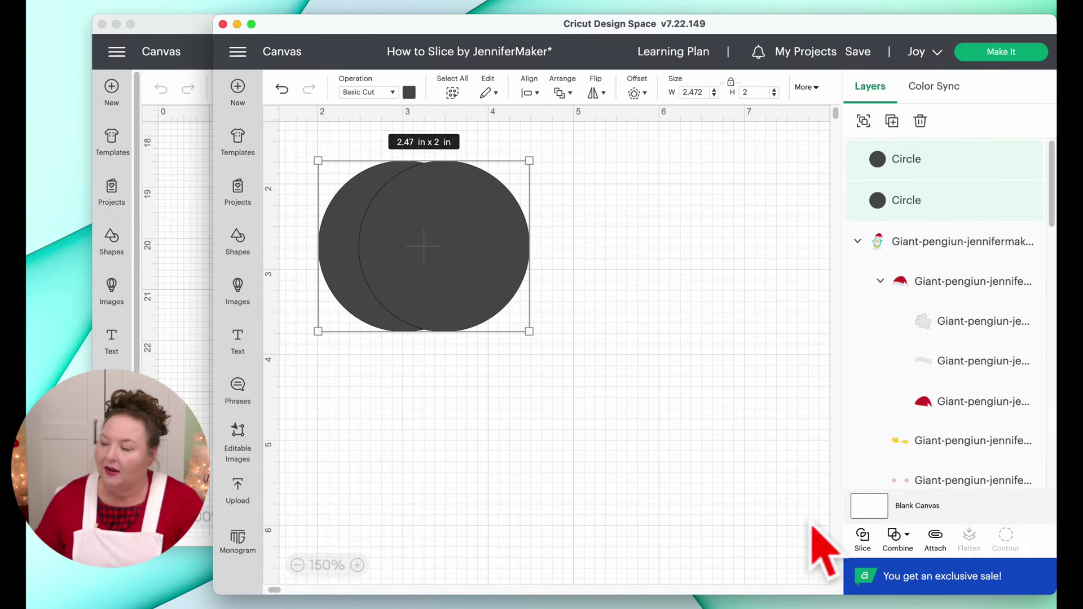
Slice the circles and move the right crescent and right lens pieces to the right
{"action": "left_click", "coordinate": [866, 550]}
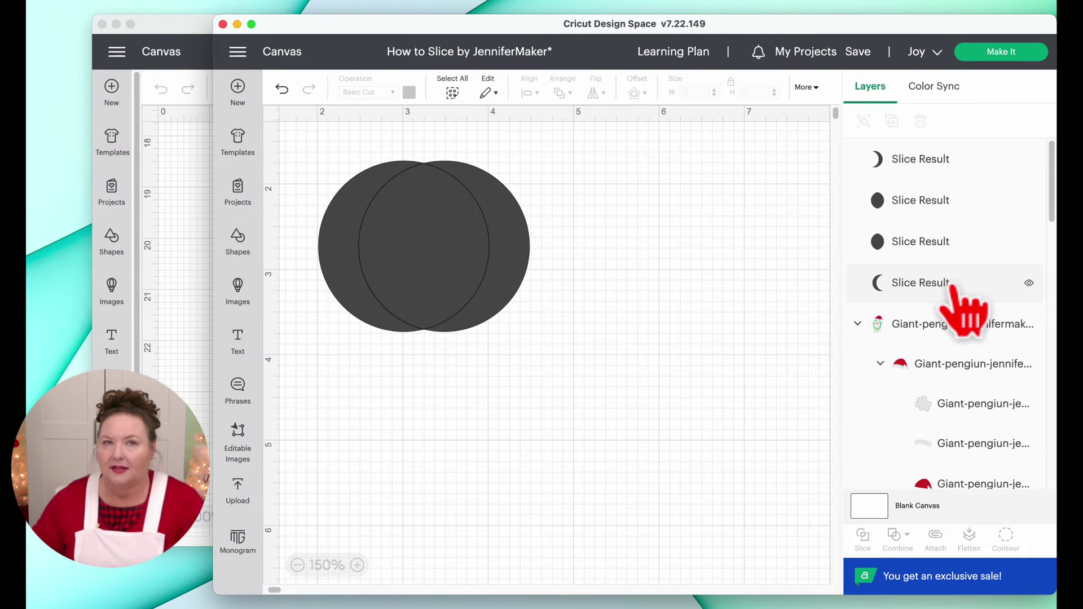
{"action": "left_click", "coordinate": [514, 275]}
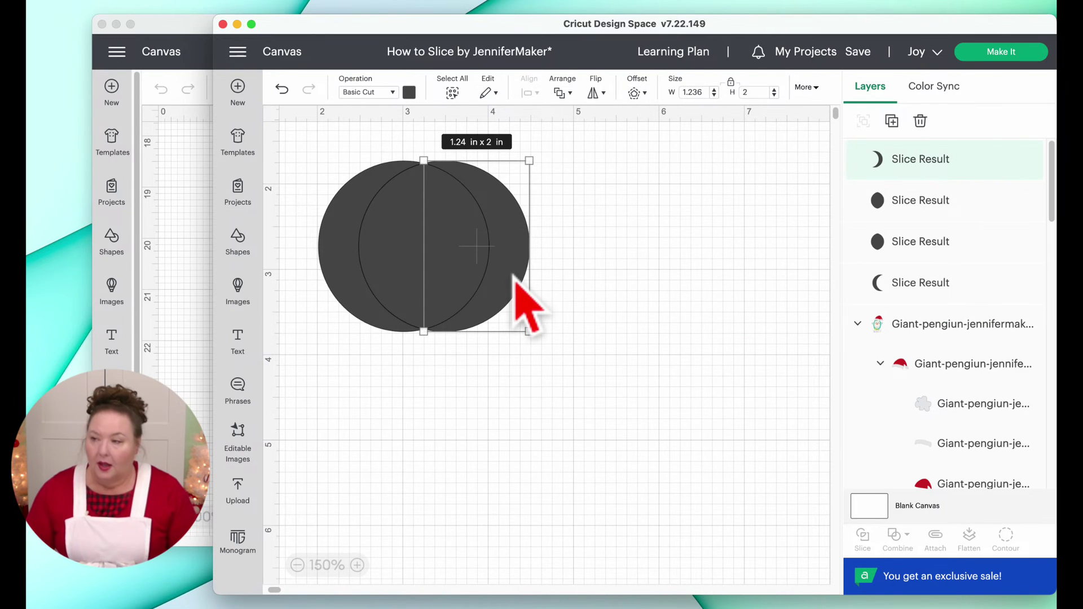
{"action": "left_click_drag", "start_coordinate": [515, 277], "coordinate": [779, 278]}
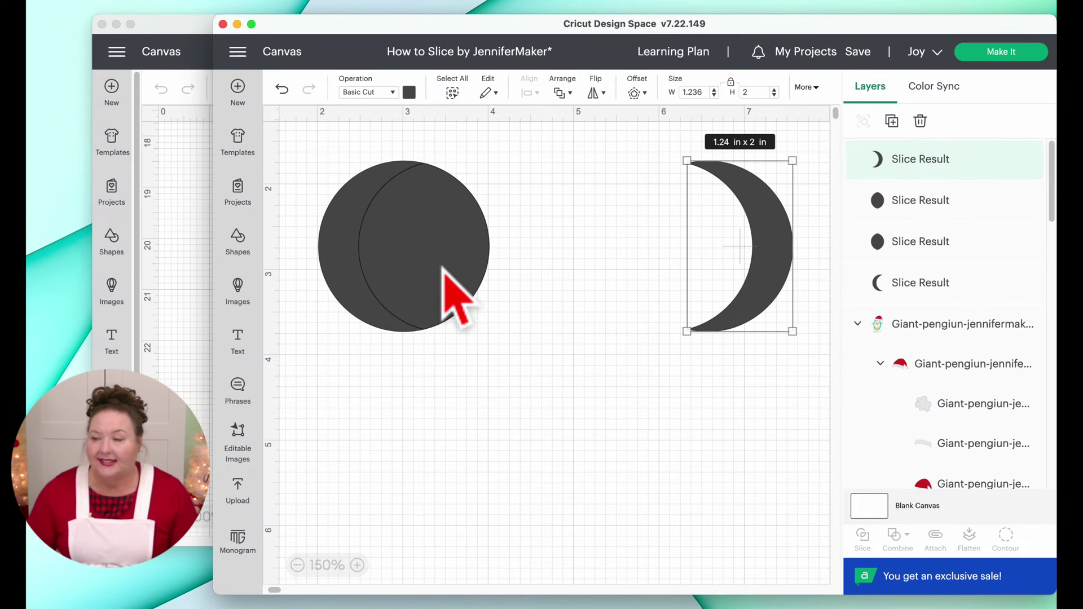
{"action": "left_click_drag", "start_coordinate": [443, 270], "coordinate": [500, 270]}
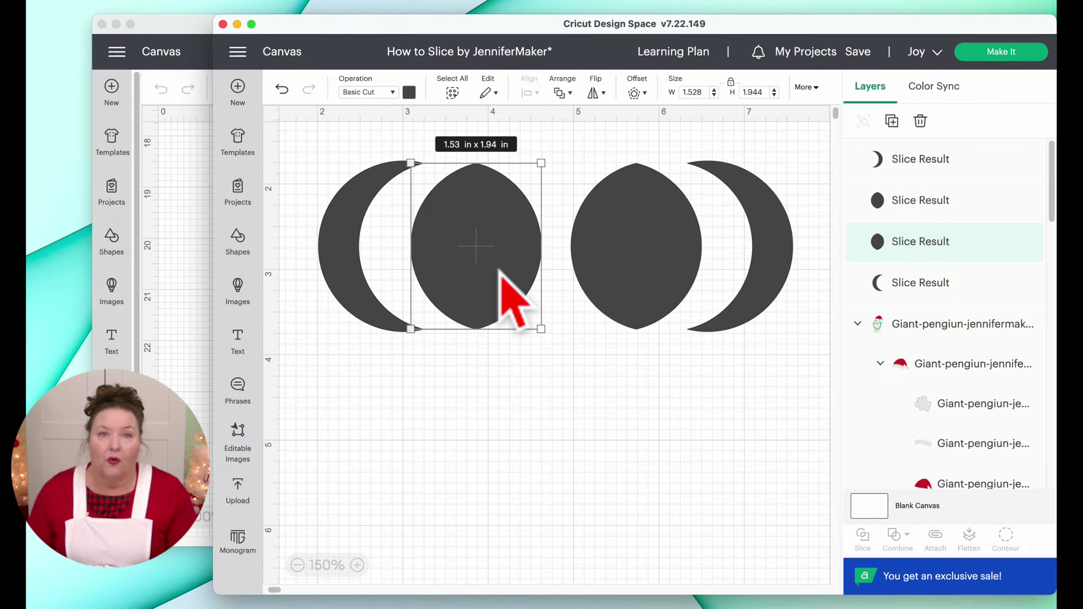
Select each crescent and lens slice result in turn to show it, then deselect
{"action": "left_click", "coordinate": [333, 292]}
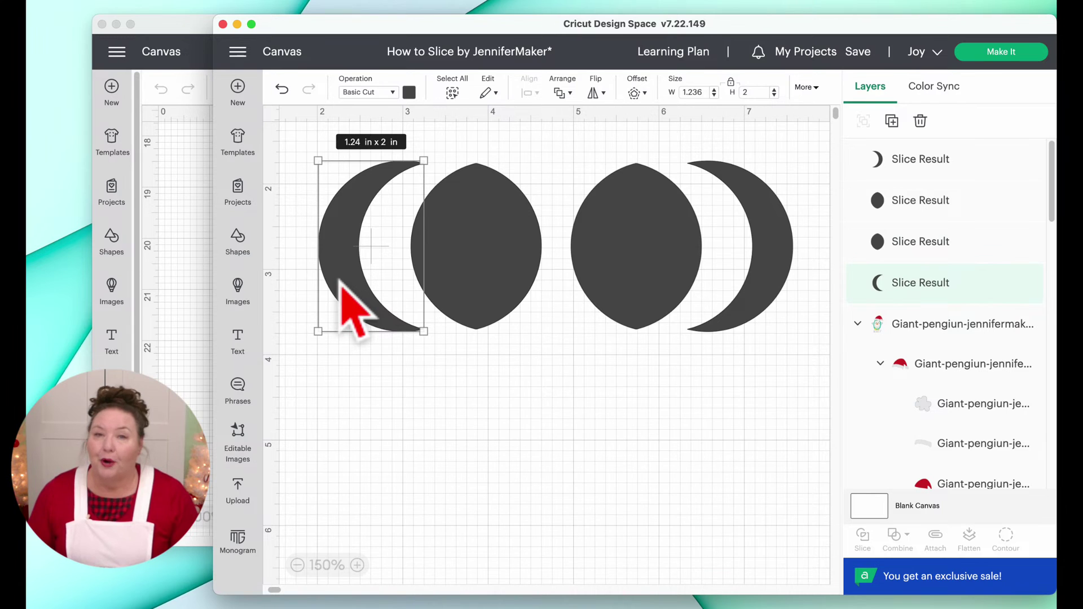
{"action": "left_click", "coordinate": [497, 279]}
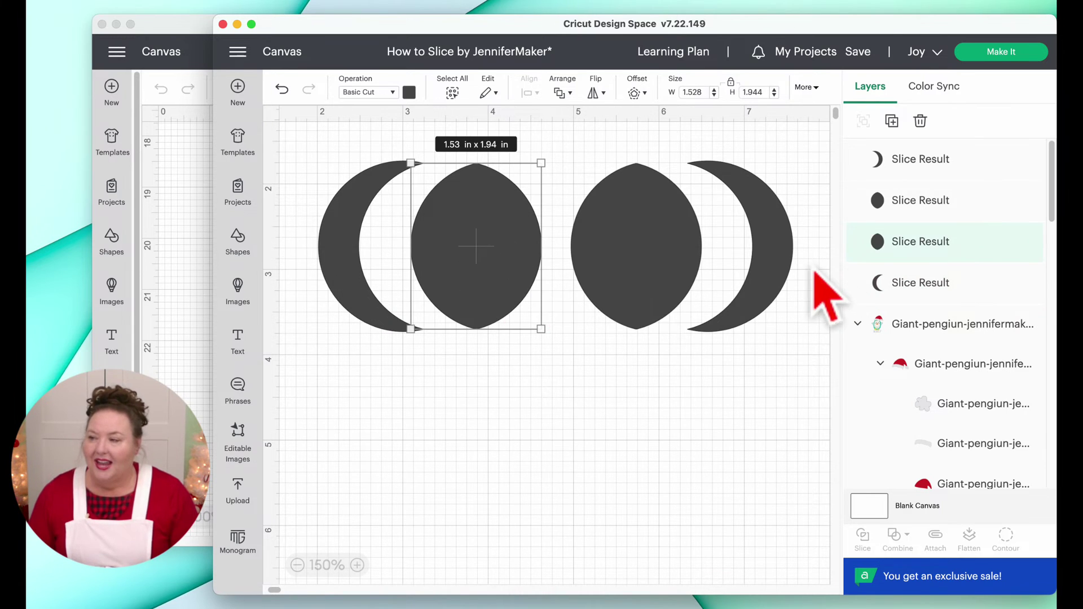
{"action": "left_click", "coordinate": [789, 264]}
{"action": "left_click", "coordinate": [664, 272]}
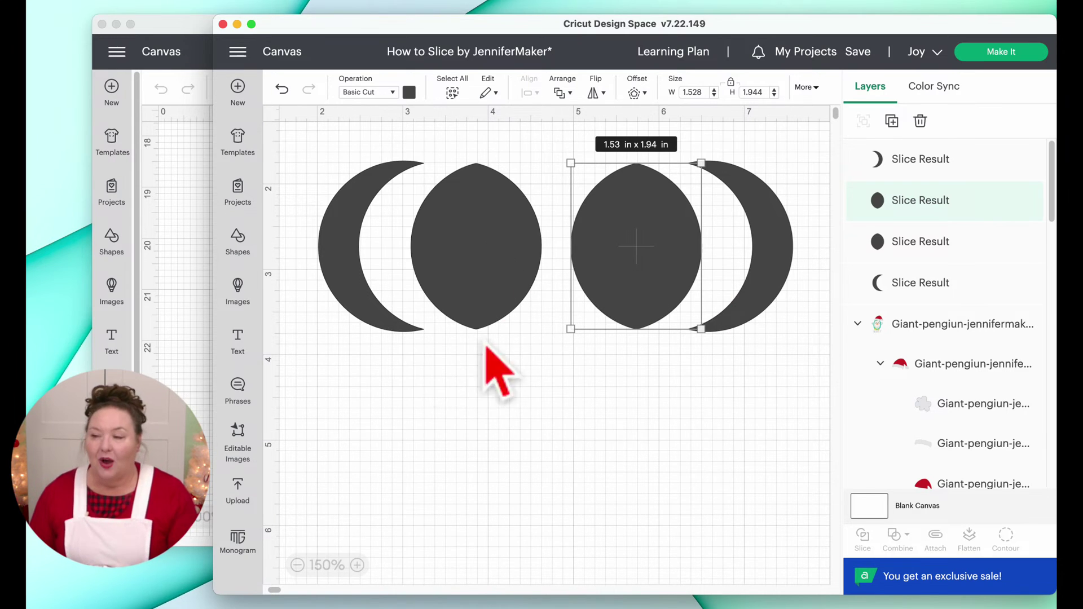
{"action": "left_click", "coordinate": [587, 382]}
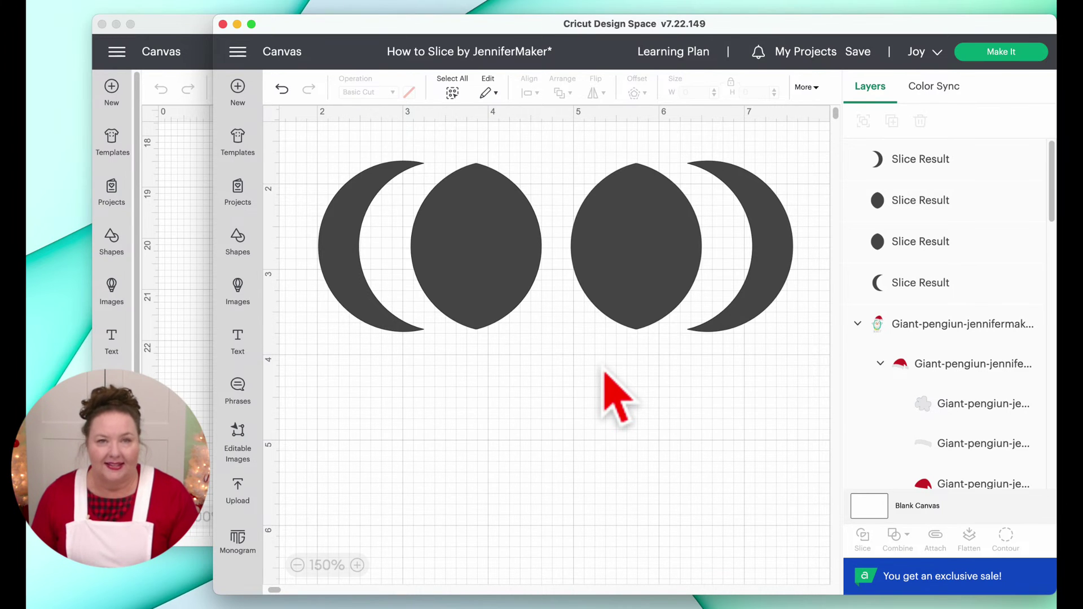
Add a heart below the sliced circles, duplicate it, overlap the copy, and select both hearts
{"action": "left_click", "coordinate": [239, 241]}
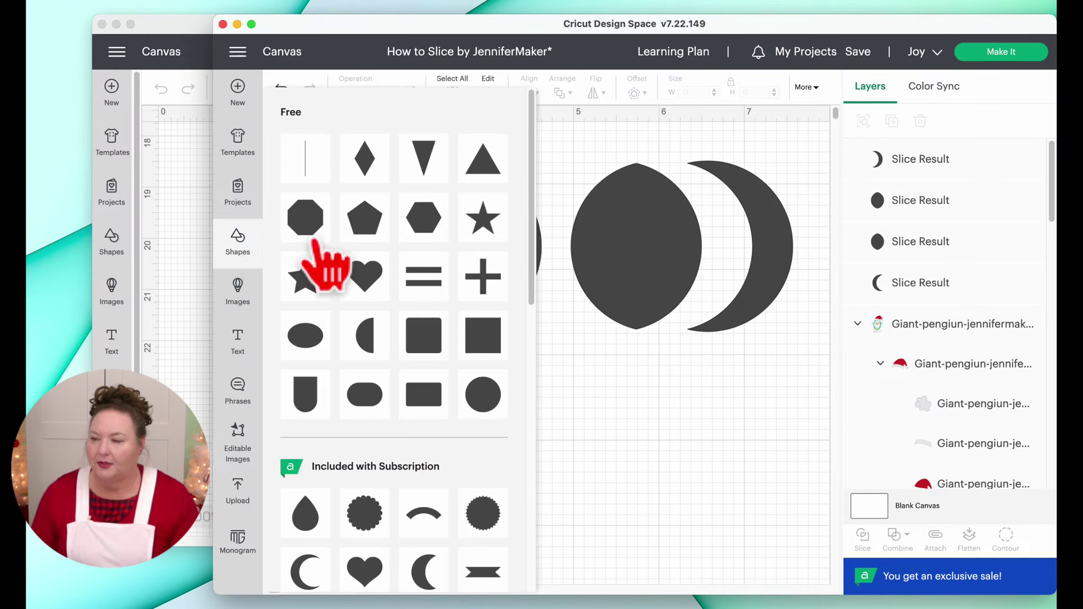
{"action": "left_click", "coordinate": [367, 271]}
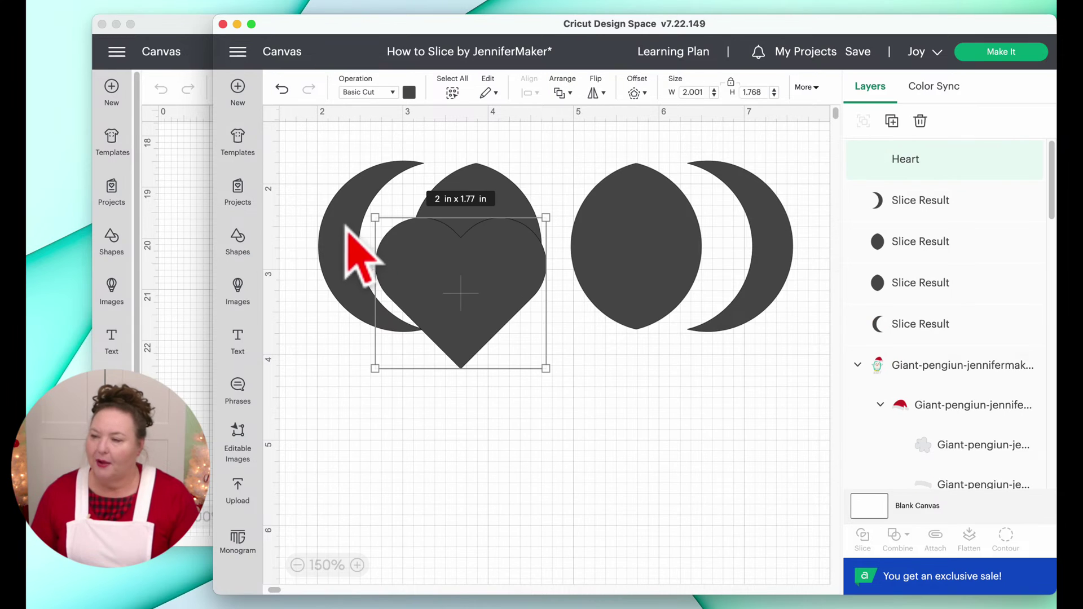
{"action": "left_click_drag", "start_coordinate": [430, 316], "coordinate": [449, 443]}
{"action": "right_click", "coordinate": [442, 446]}
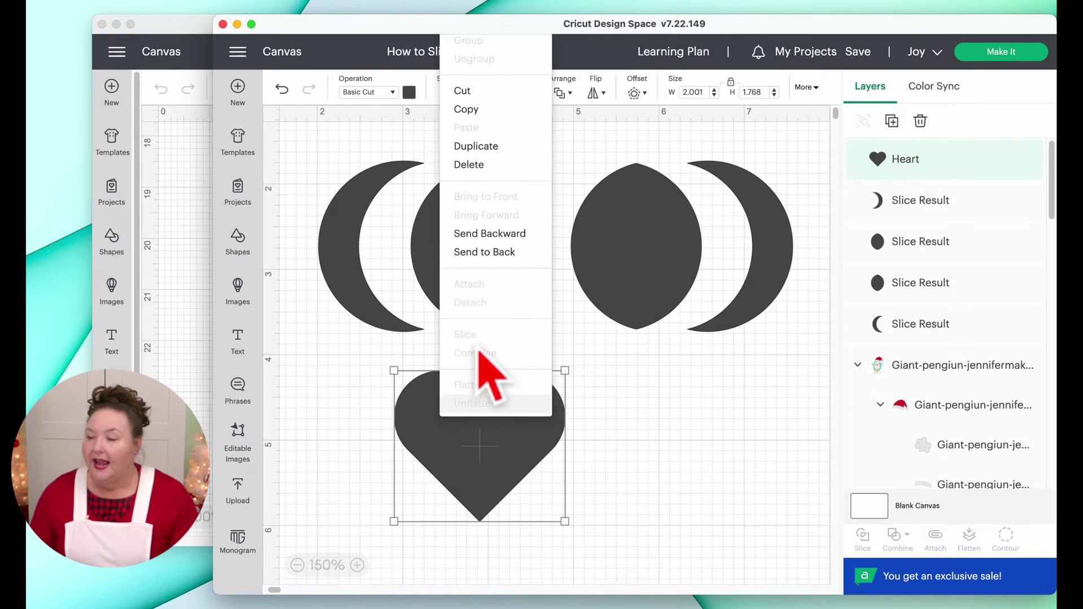
{"action": "left_click", "coordinate": [475, 146]}
{"action": "left_click_drag", "start_coordinate": [536, 496], "coordinate": [615, 467]}
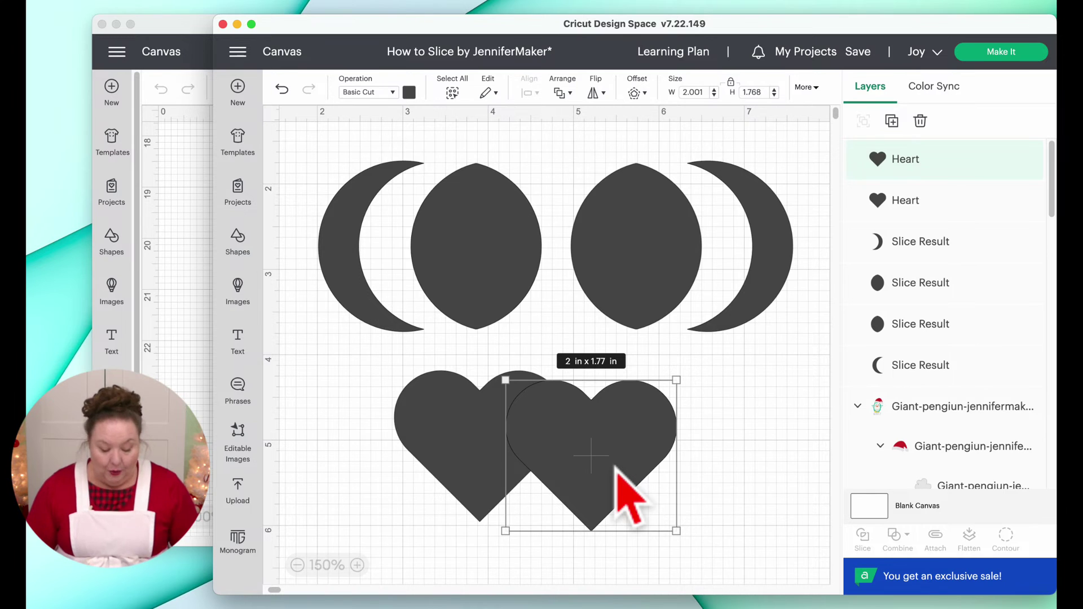
{"action": "left_click_drag", "start_coordinate": [715, 472], "coordinate": [407, 419]}
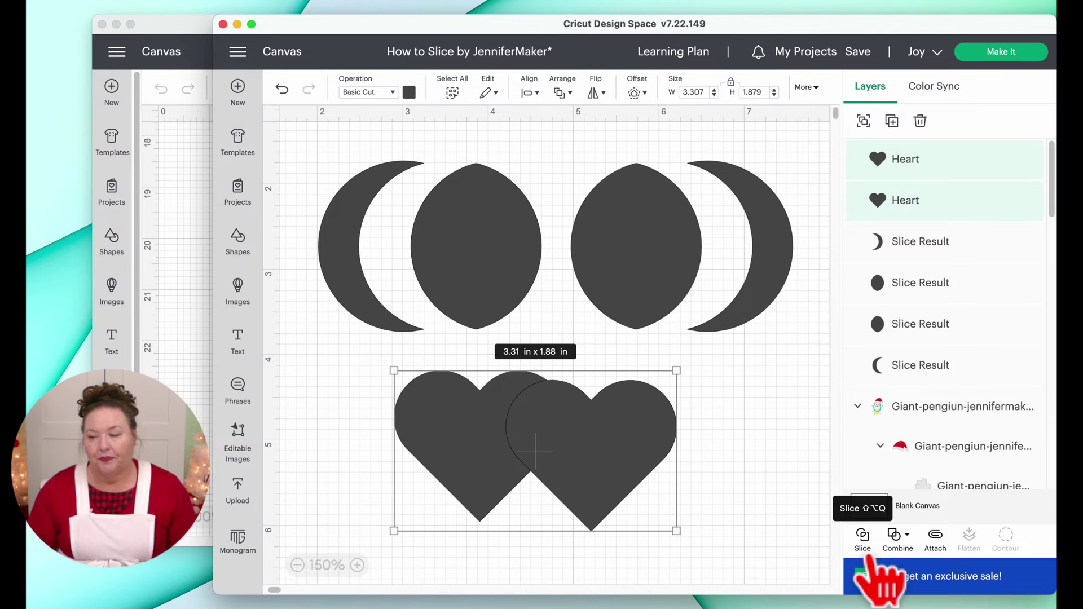
{"action": "left_click", "coordinate": [803, 548]}
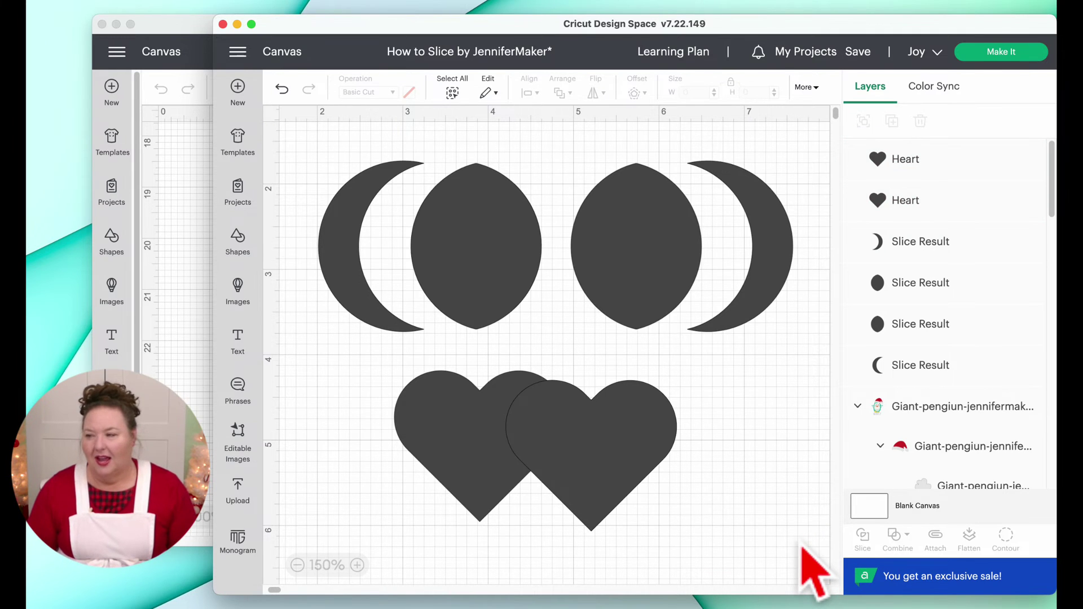
{"action": "key", "text": "super+a"}
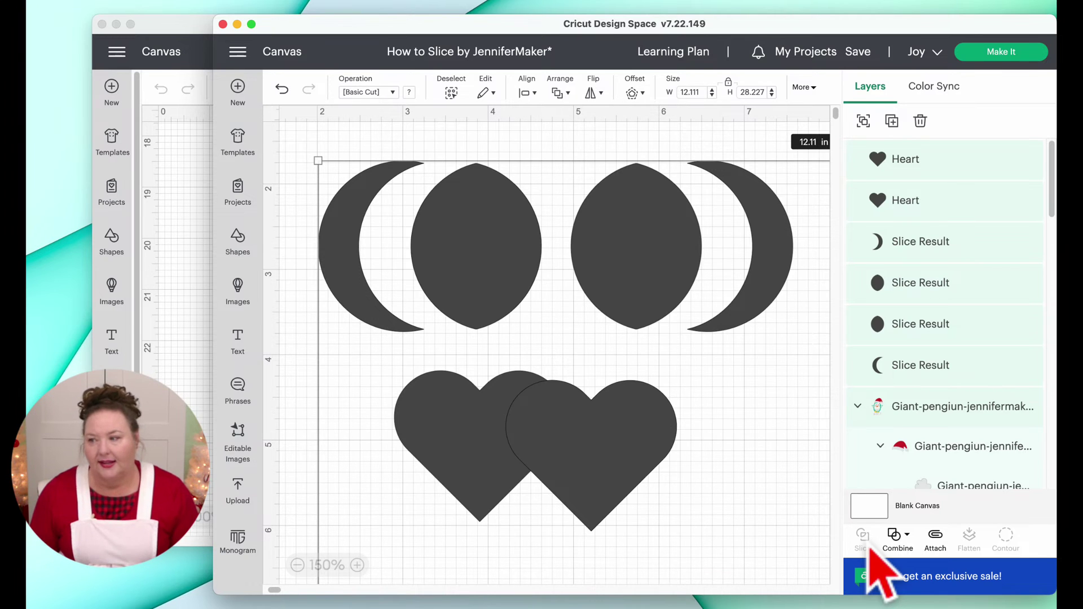
{"action": "left_click", "coordinate": [312, 471]}
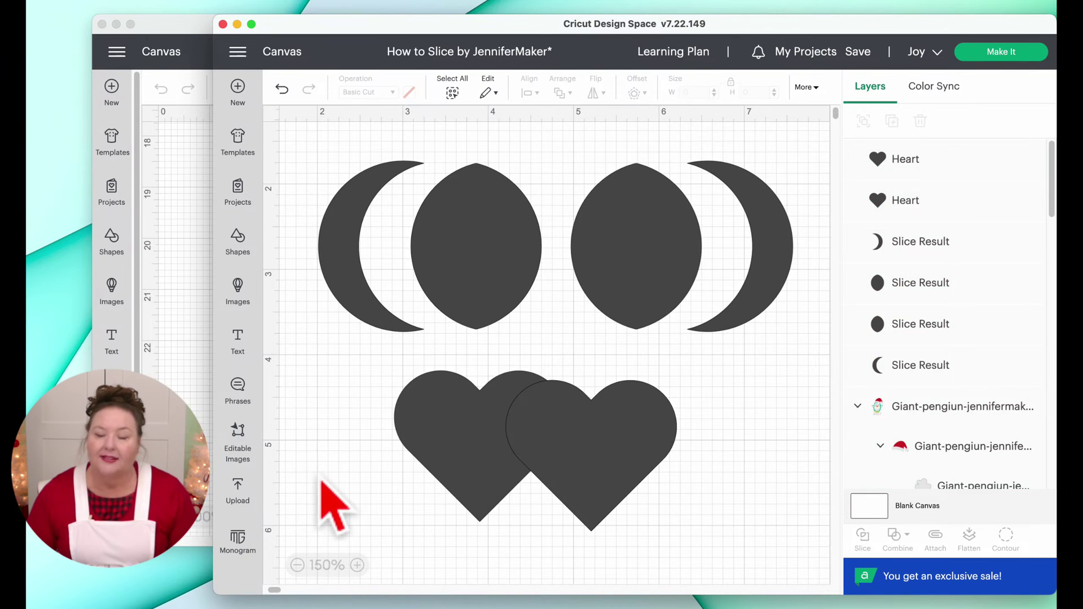
{"action": "left_click_drag", "start_coordinate": [367, 415], "coordinate": [730, 485]}
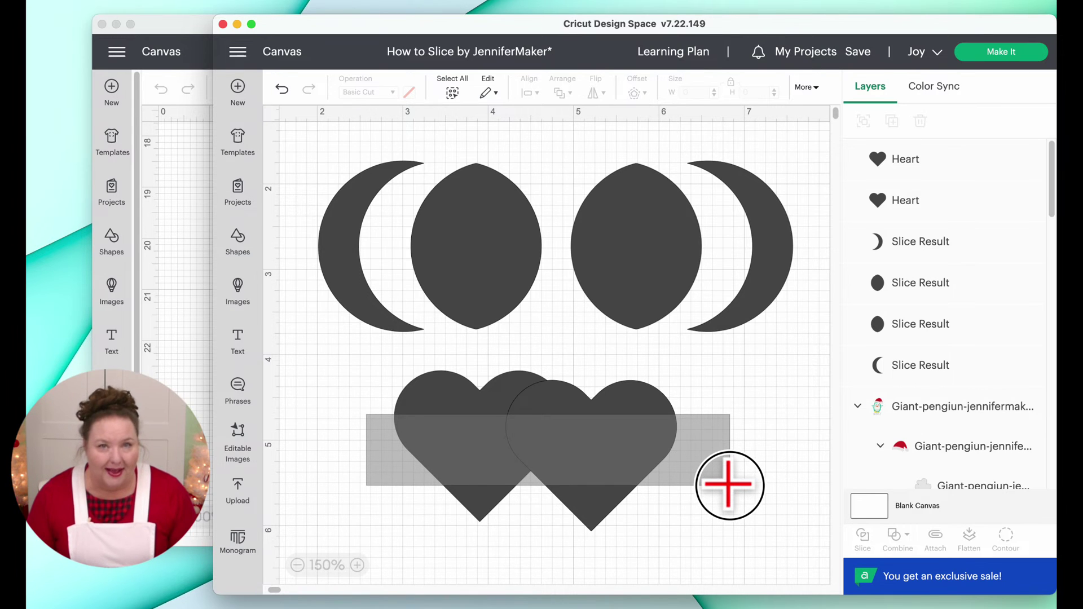
{"action": "left_click_drag", "start_coordinate": [729, 484], "coordinate": [726, 484]}
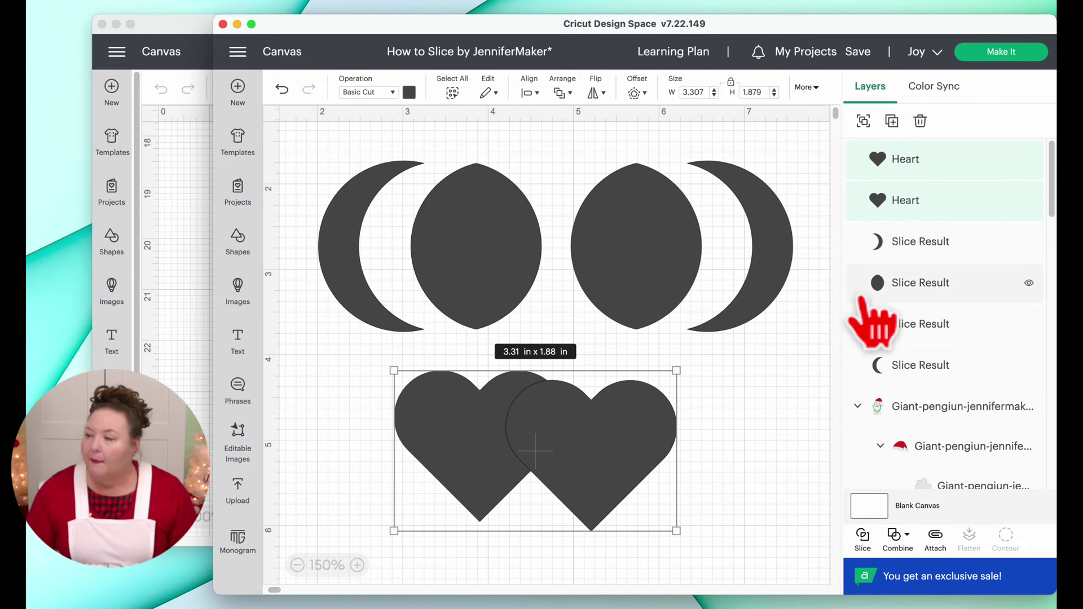
{"action": "left_click", "coordinate": [817, 310]}
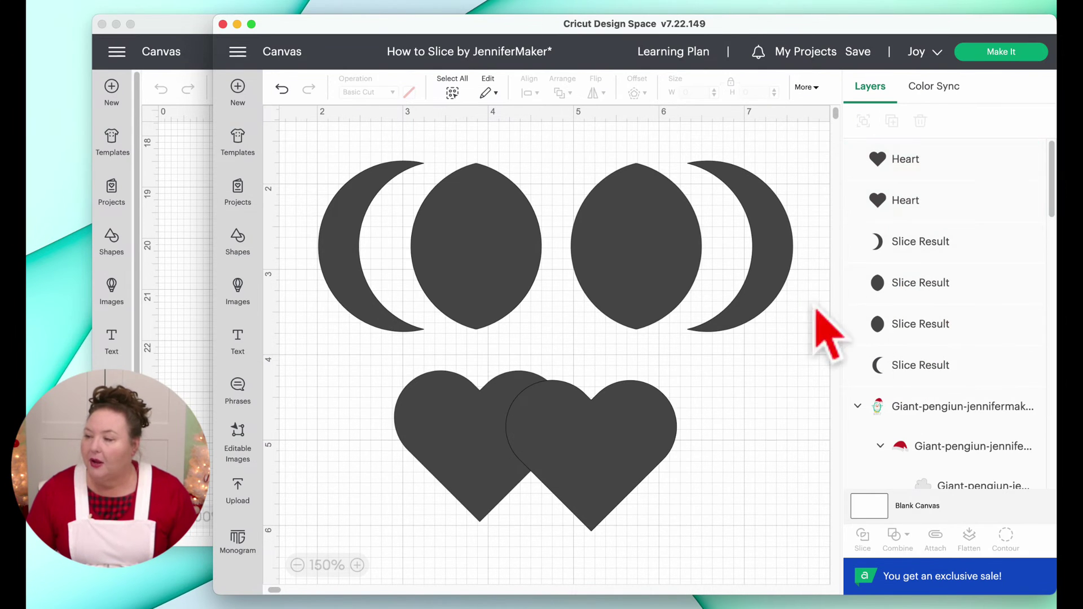
{"action": "left_click", "coordinate": [941, 169]}
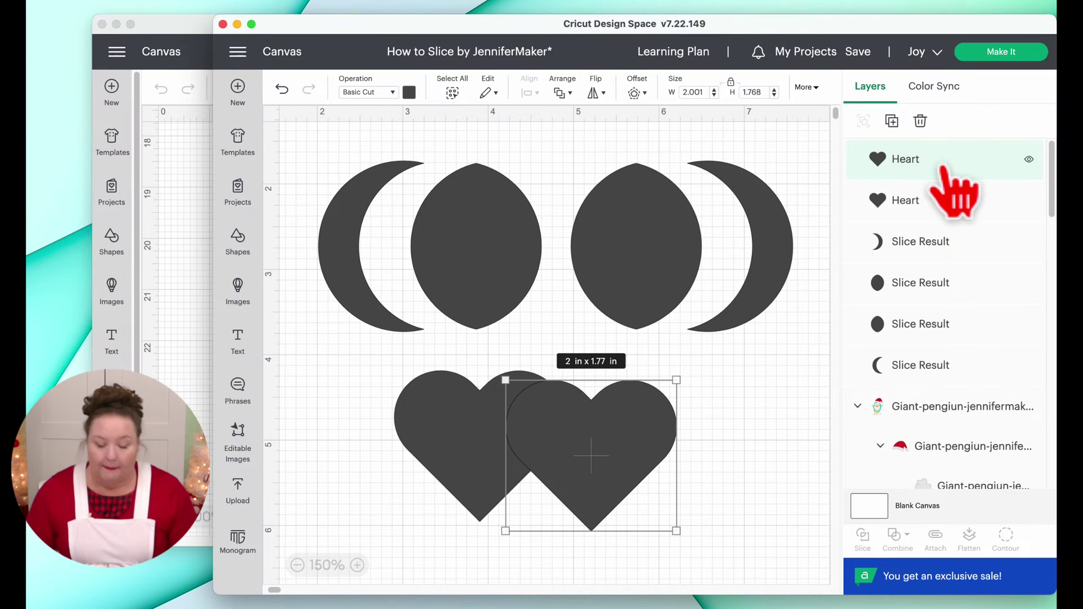
{"action": "left_click", "coordinate": [940, 197], "text": "shift"}
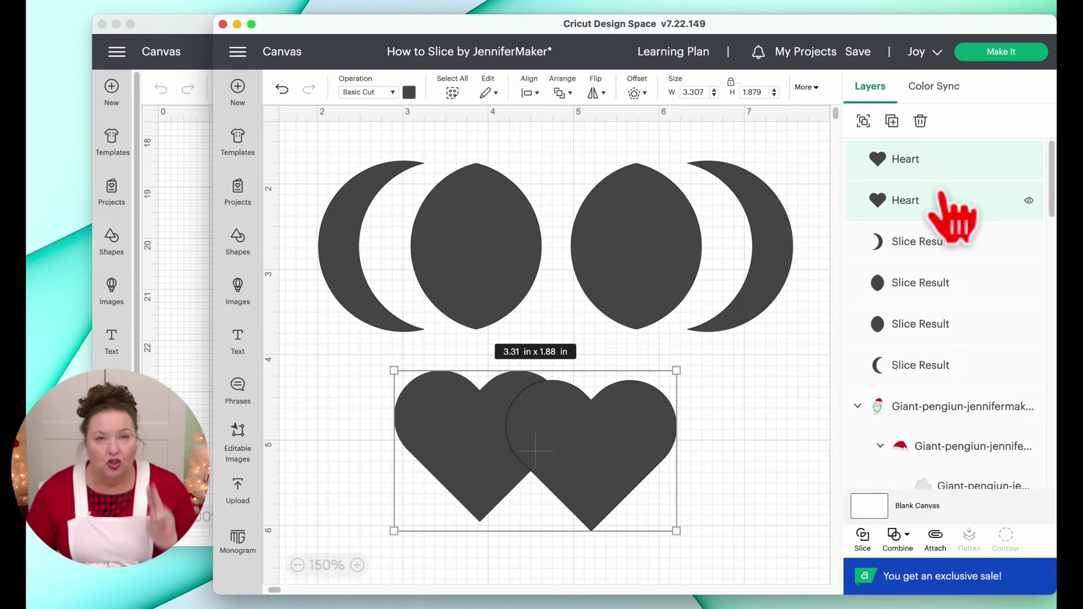
Slice the overlapping hearts and spread the two notched hearts and two lens pieces apart
{"action": "left_click", "coordinate": [863, 547]}
{"action": "left_click_drag", "start_coordinate": [578, 479], "coordinate": [691, 474]}
{"action": "left_click_drag", "start_coordinate": [544, 440], "coordinate": [617, 460]}
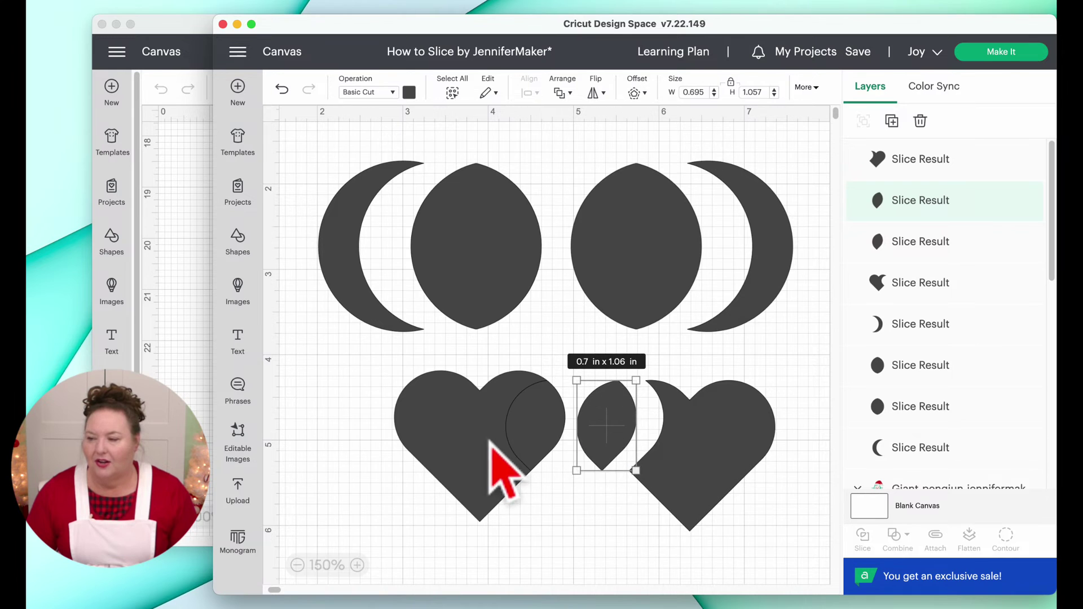
{"action": "left_click_drag", "start_coordinate": [496, 460], "coordinate": [419, 455]}
{"action": "left_click_drag", "start_coordinate": [547, 442], "coordinate": [515, 441]}
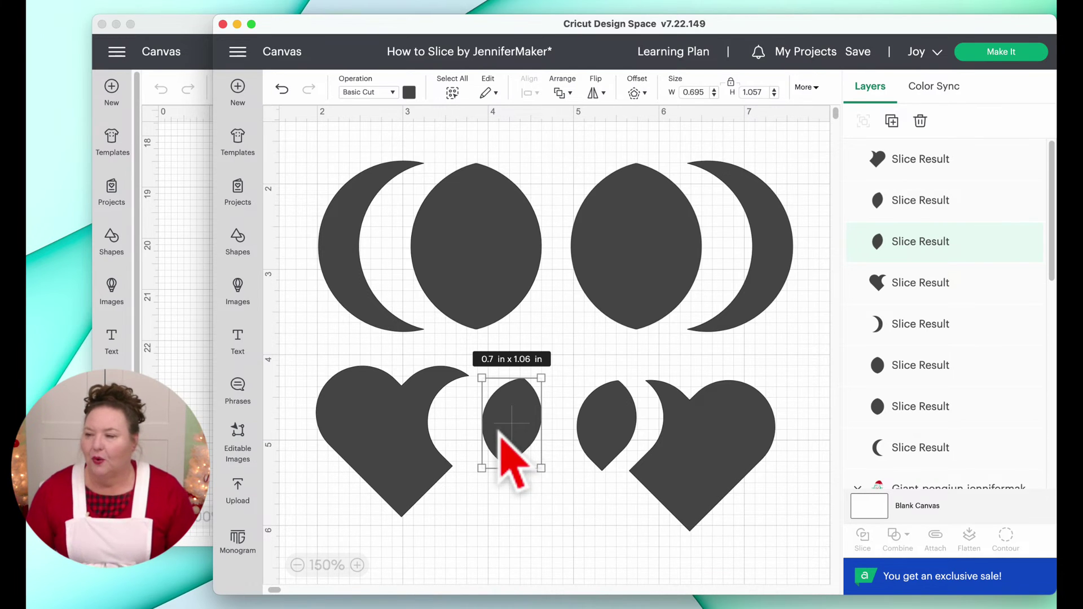
Select the gnome doormat print, zoom out to 75%, and nudge it into position
{"action": "scroll", "coordinate": [496, 457], "scroll_direction": "down", "scroll_amount": 10}
{"action": "scroll", "coordinate": [497, 458], "scroll_direction": "down", "scroll_amount": 2}
{"action": "left_click", "coordinate": [496, 484]}
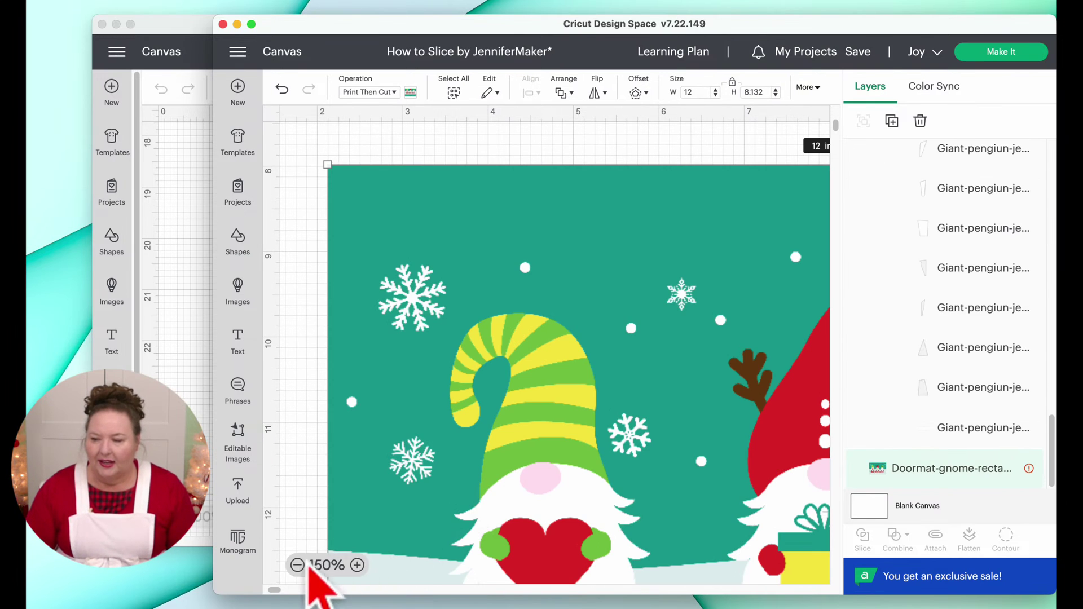
{"action": "left_click", "coordinate": [298, 565]}
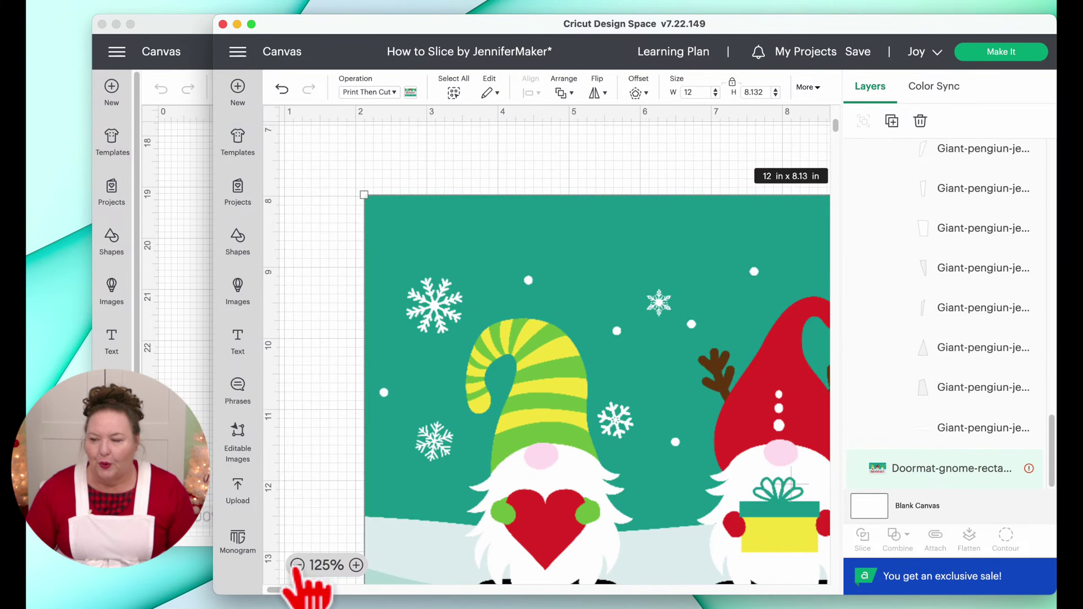
{"action": "left_click", "coordinate": [297, 565]}
{"action": "left_click", "coordinate": [298, 565]}
{"action": "left_click_drag", "start_coordinate": [465, 486], "coordinate": [420, 455]}
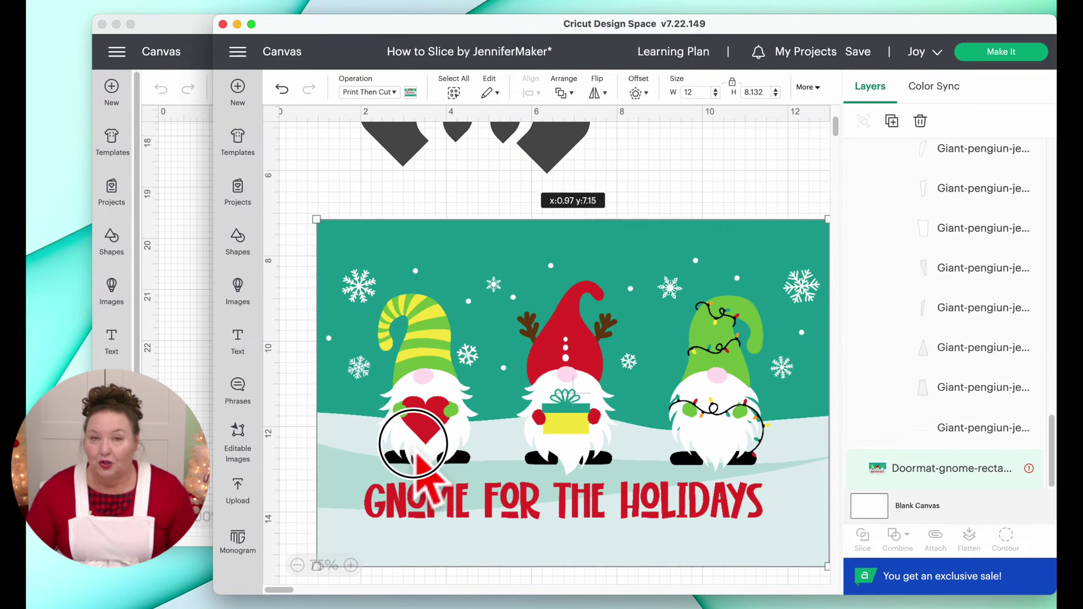
{"action": "scroll", "coordinate": [446, 497], "scroll_direction": "down", "scroll_amount": 2}
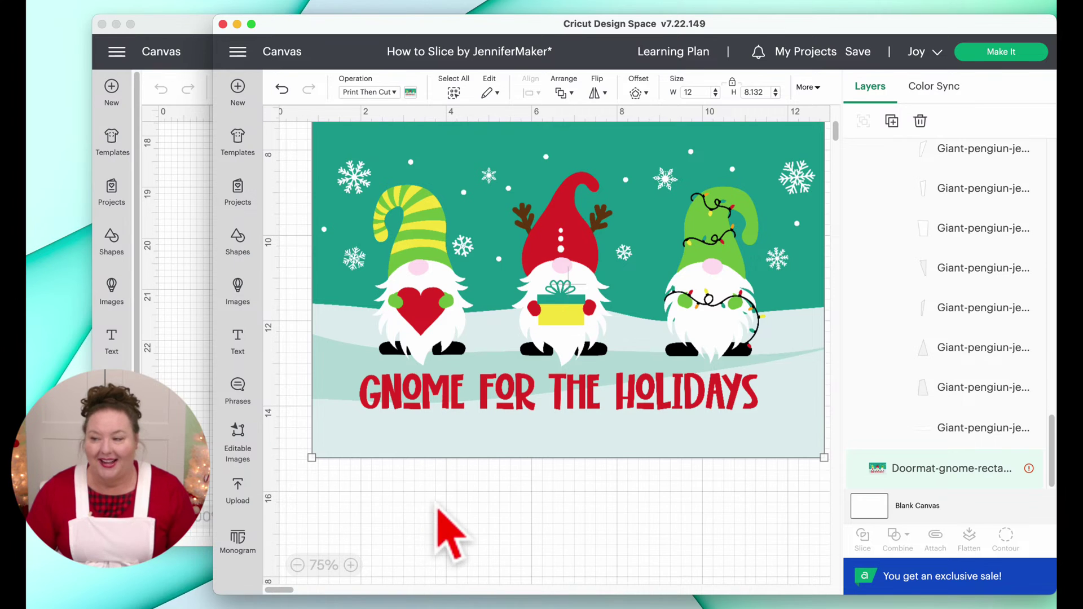
{"action": "left_click_drag", "start_coordinate": [484, 447], "coordinate": [489, 449]}
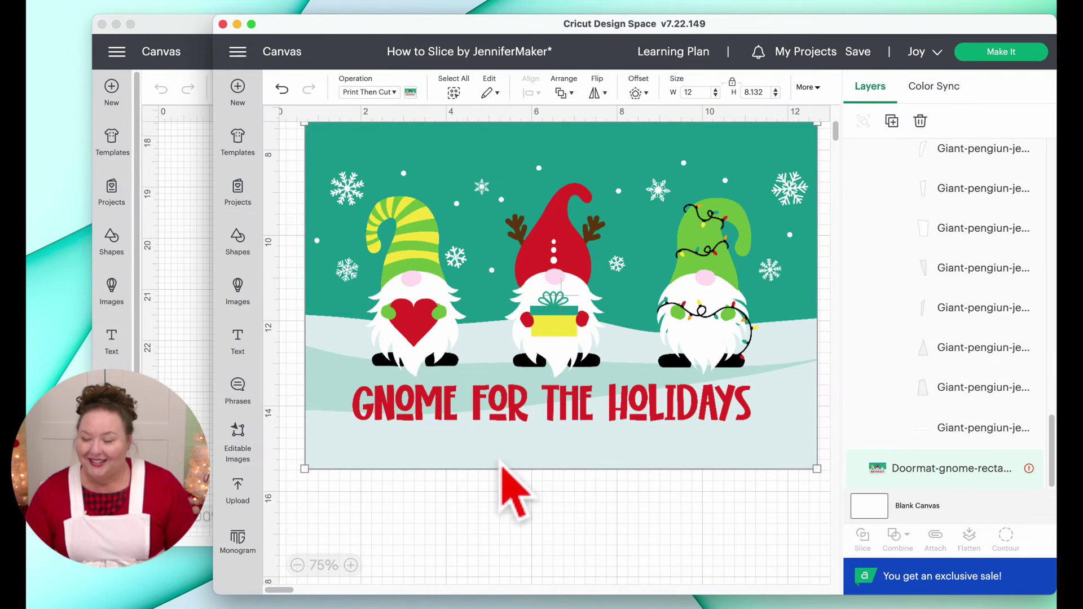
{"action": "left_click_drag", "start_coordinate": [546, 418], "coordinate": [556, 435]}
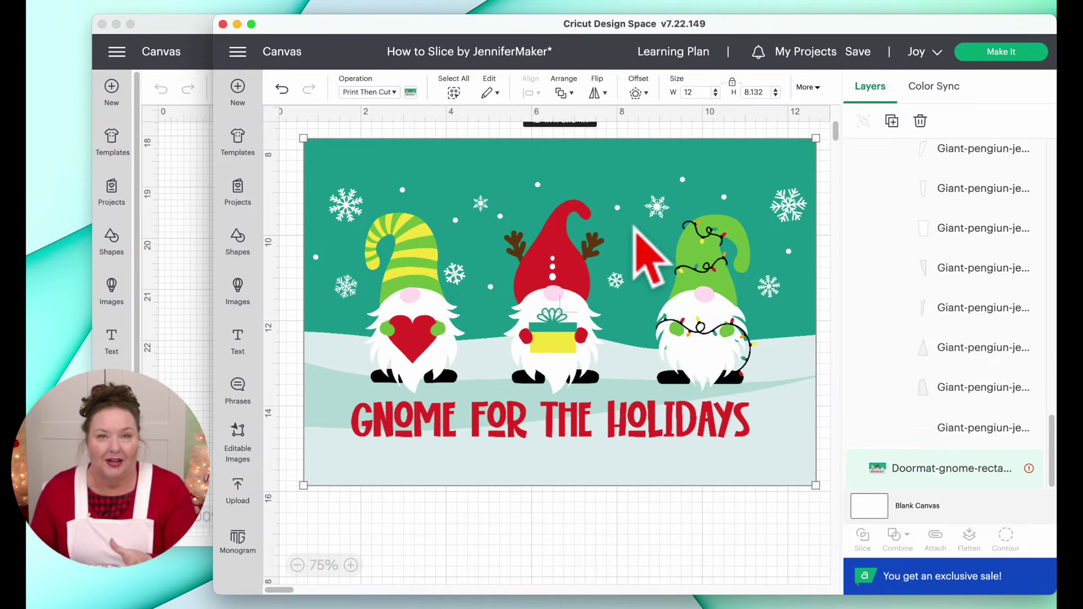
Insert a square and resize it to 6.75 × 9.25 in with proportions unlocked
{"action": "left_click", "coordinate": [242, 240]}
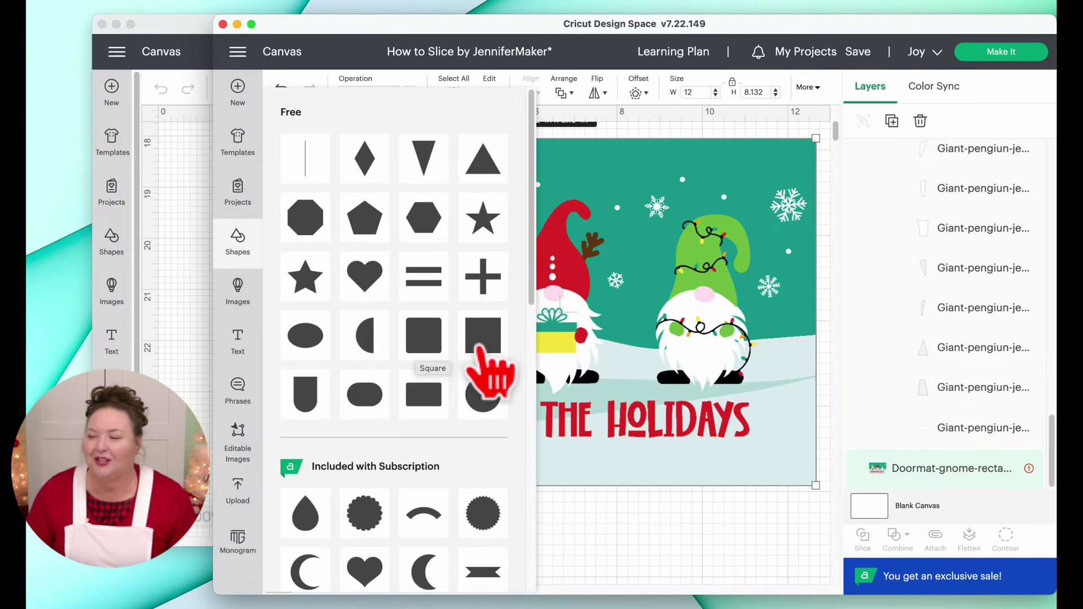
{"action": "left_click", "coordinate": [475, 345]}
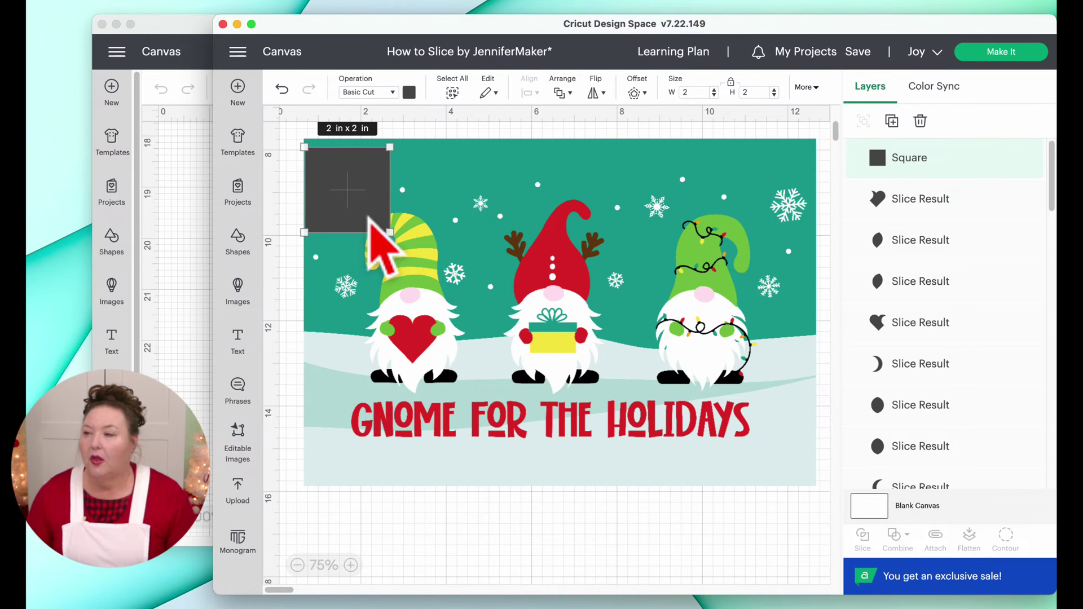
{"action": "left_click", "coordinate": [690, 92]}
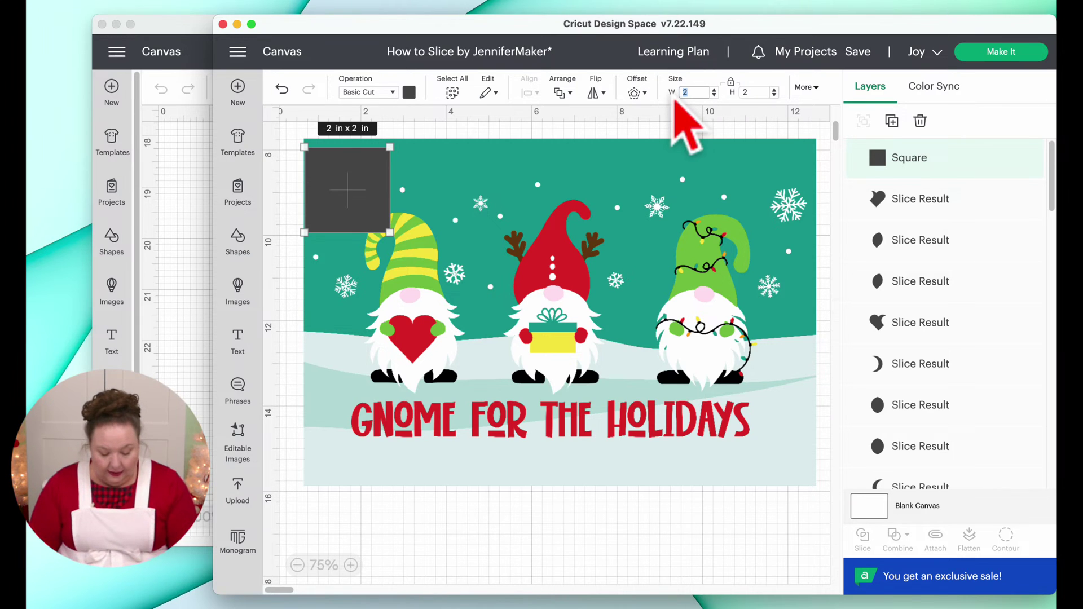
{"action": "type", "text": "6.75"}
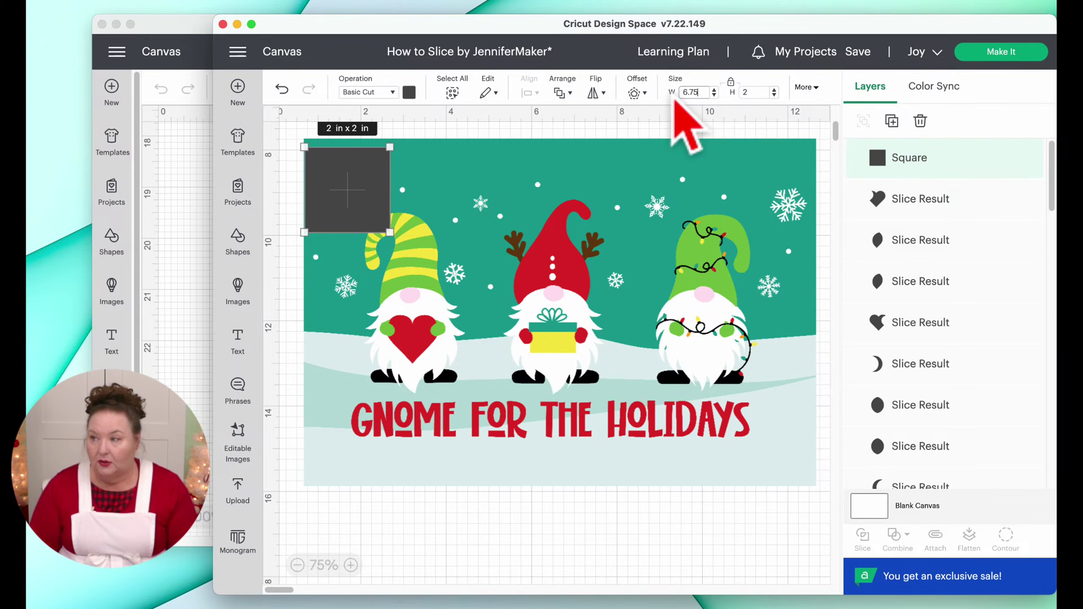
{"action": "key", "text": "Return"}
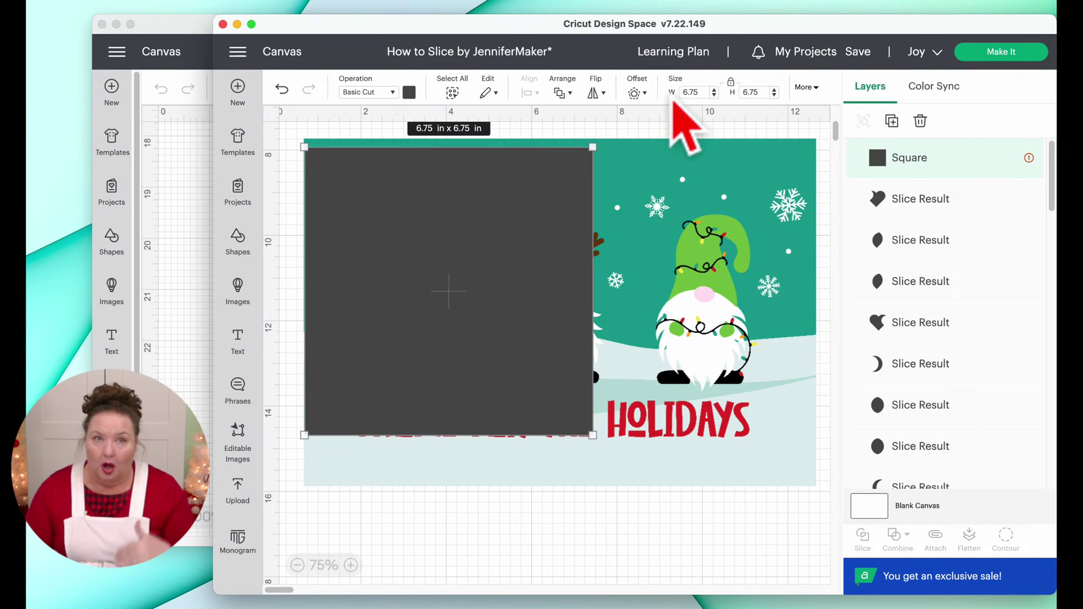
{"action": "left_click", "coordinate": [730, 82]}
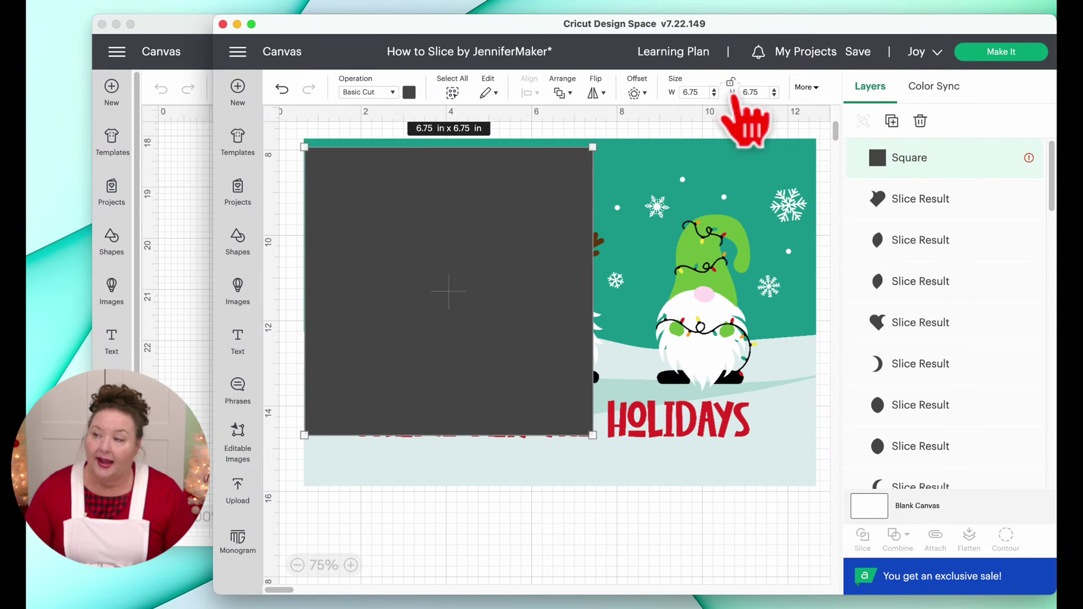
{"action": "left_click", "coordinate": [752, 92]}
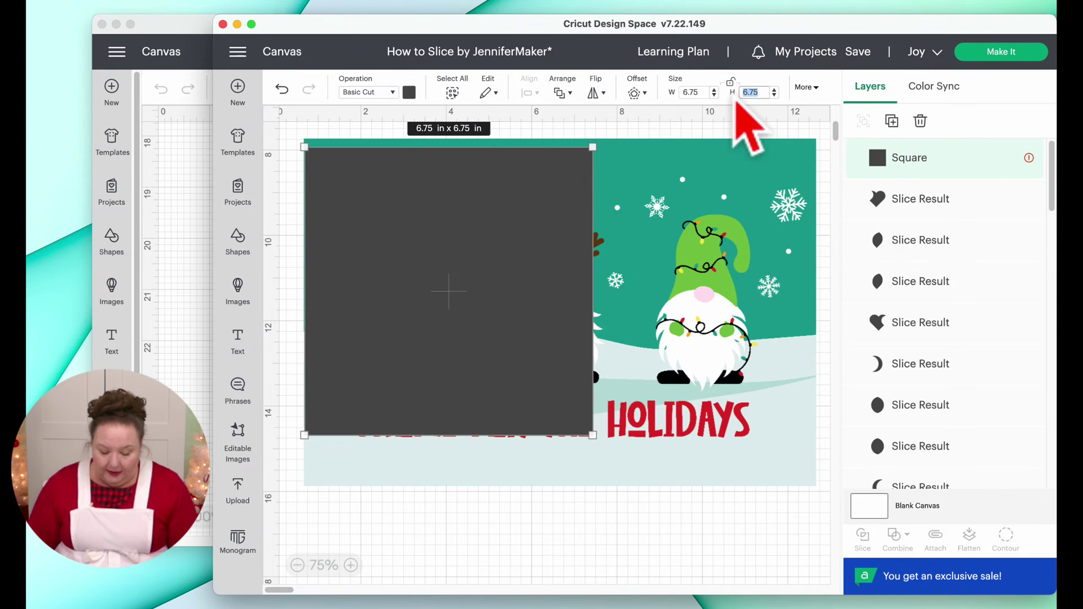
{"action": "type", "text": "9.25"}
{"action": "key", "text": "Return"}
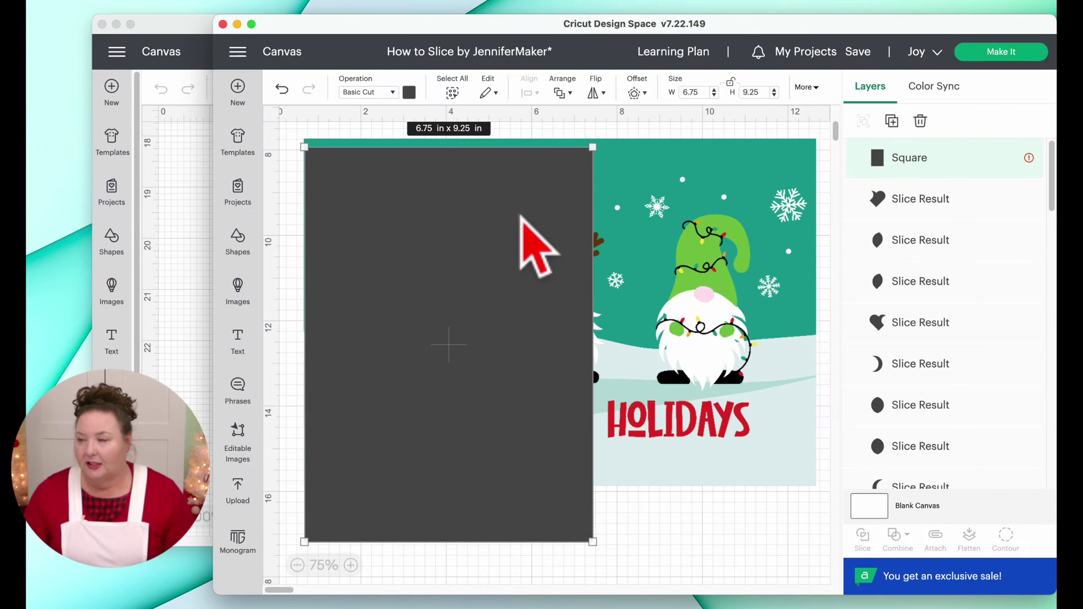
Position the rectangle over the left part of the gnome doormat print
{"action": "left_click_drag", "start_coordinate": [522, 224], "coordinate": [500, 205]}
{"action": "left_click_drag", "start_coordinate": [612, 260], "coordinate": [618, 276]}
{"action": "left_click_drag", "start_coordinate": [540, 170], "coordinate": [539, 167]}
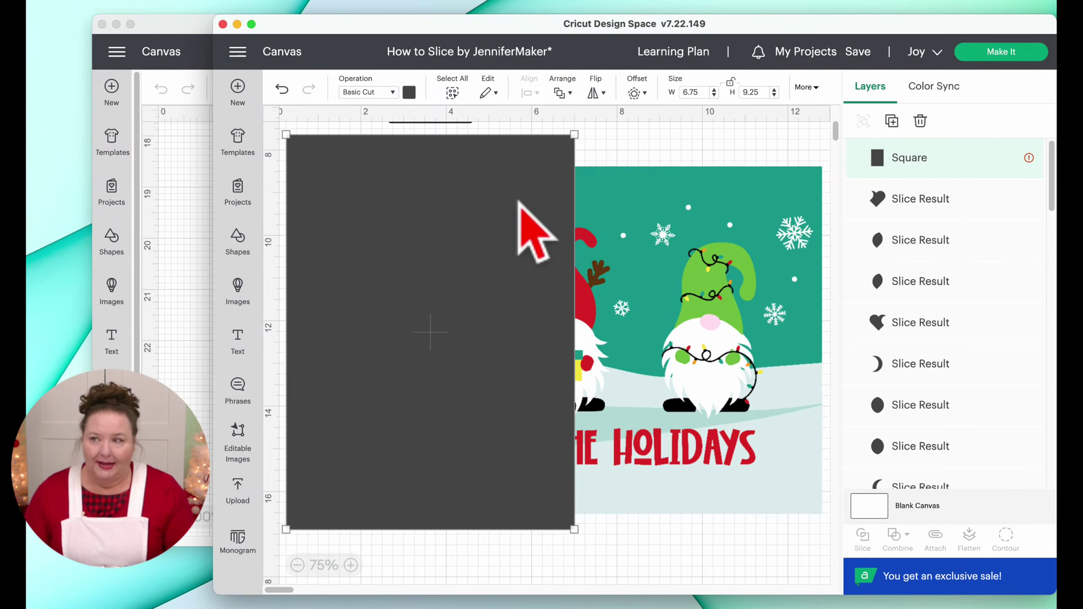
{"action": "mouse_move", "coordinate": [508, 204]}
{"action": "left_mouse_down"}
{"action": "mouse_move", "coordinate": [774, 201]}
{"action": "mouse_move", "coordinate": [520, 206]}
{"action": "left_mouse_up"}
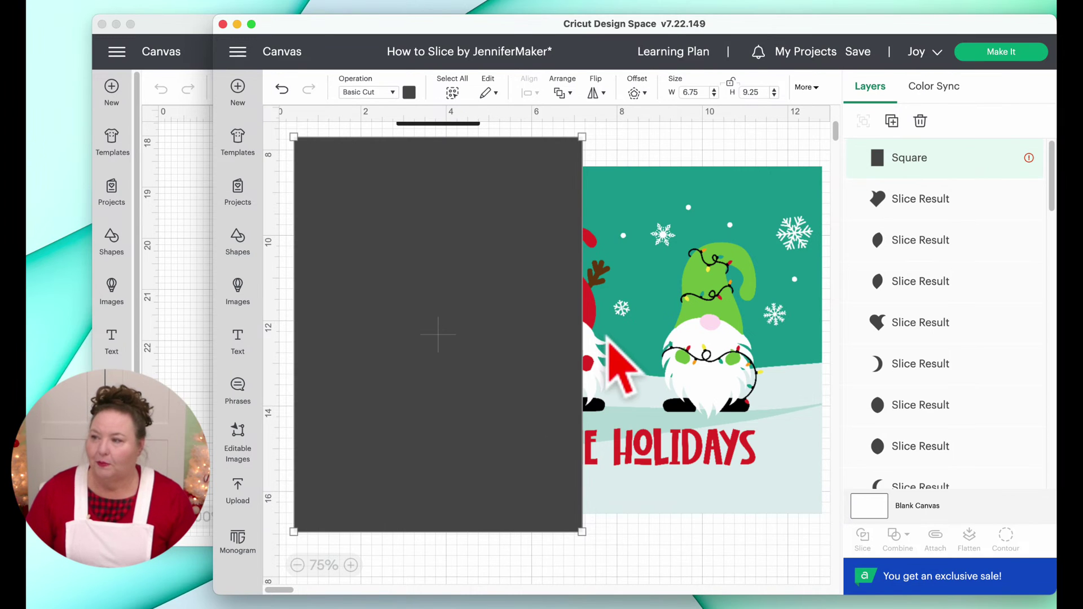
Add the doormat print to the rectangle's selection and slice them together
{"action": "left_click", "coordinate": [659, 316], "text": "shift"}
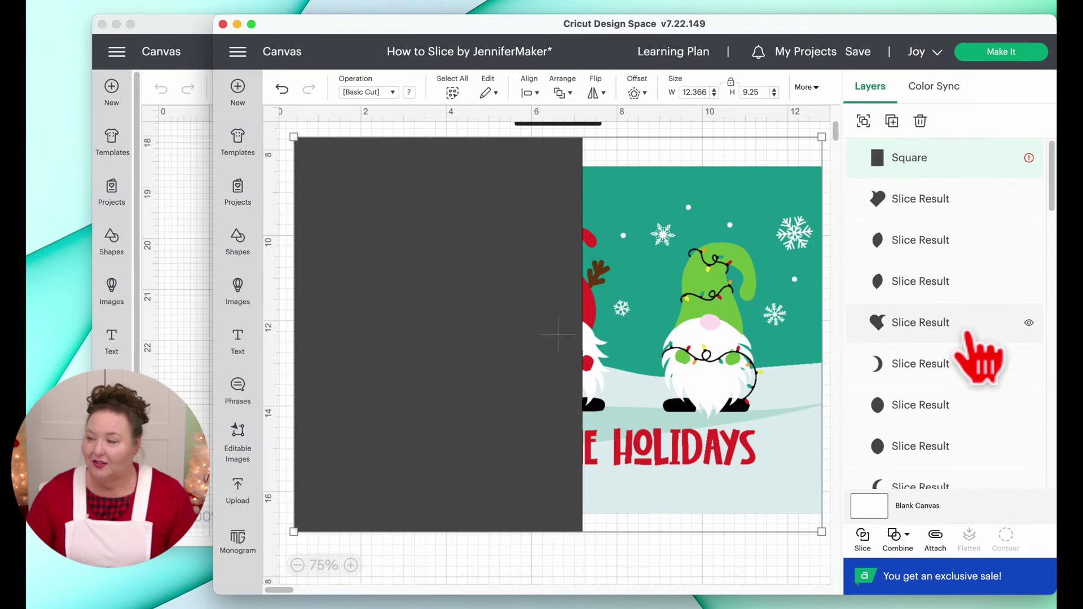
{"action": "scroll", "coordinate": [970, 339], "scroll_direction": "down", "scroll_amount": 10}
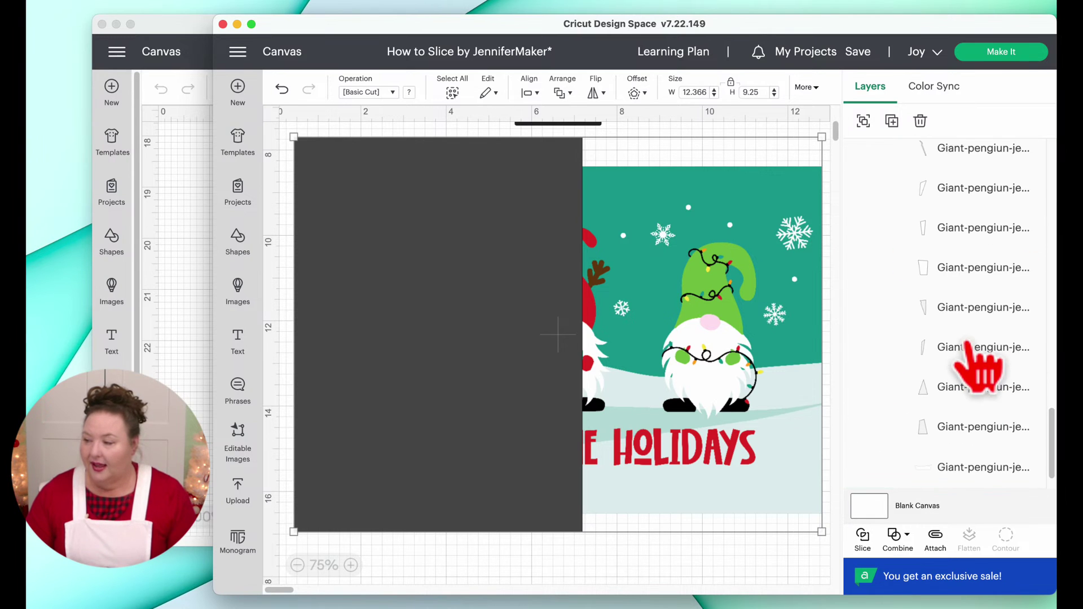
{"action": "scroll", "coordinate": [979, 367], "scroll_direction": "down", "scroll_amount": 2}
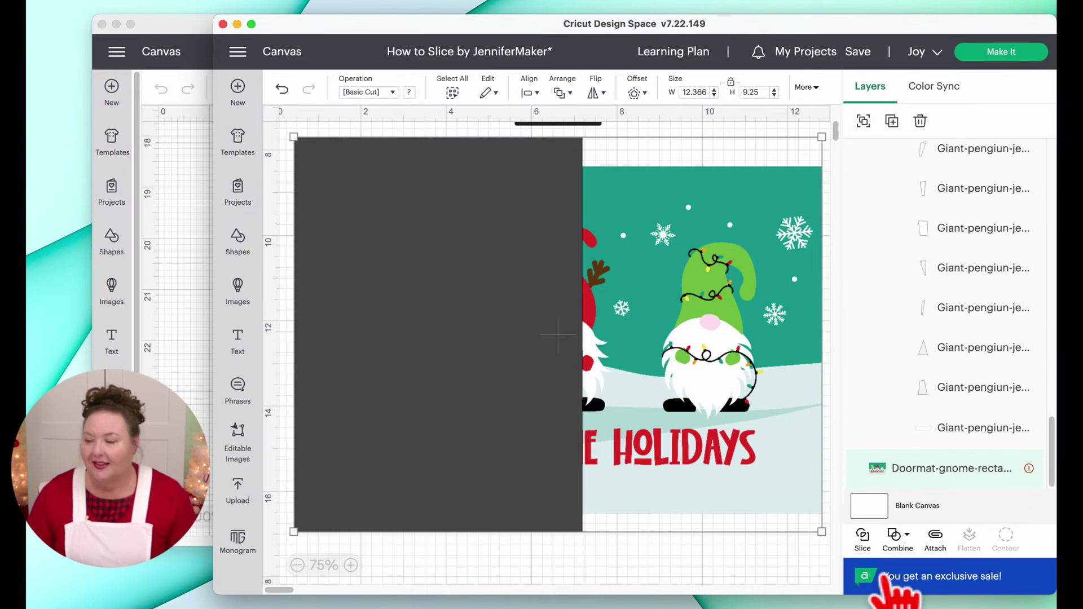
{"action": "left_click", "coordinate": [863, 537]}
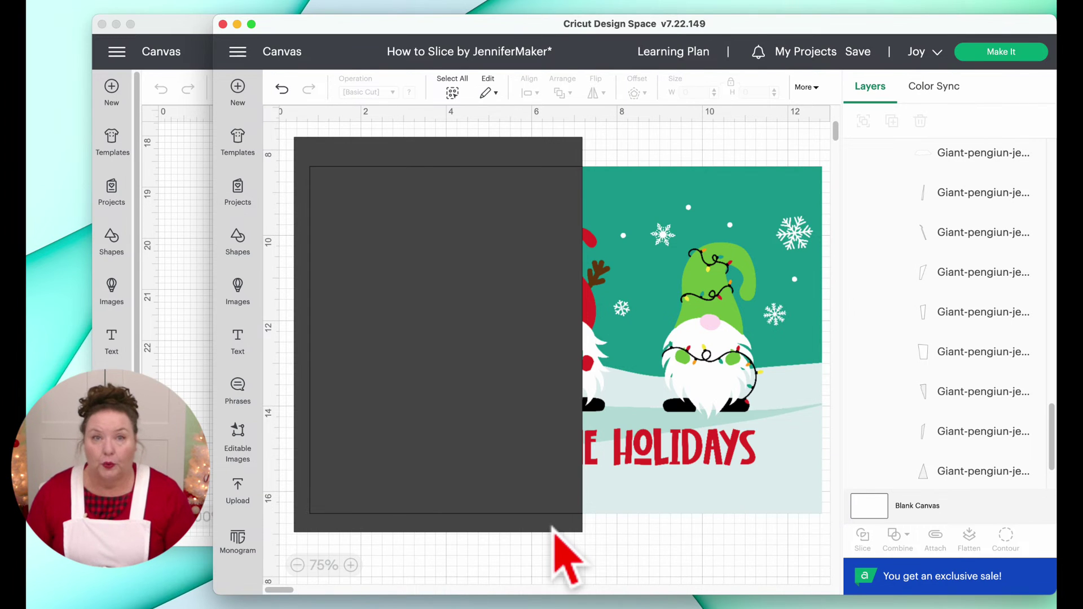
Delete the leftover outer and dark rectangle slice pieces
{"action": "left_click", "coordinate": [553, 528]}
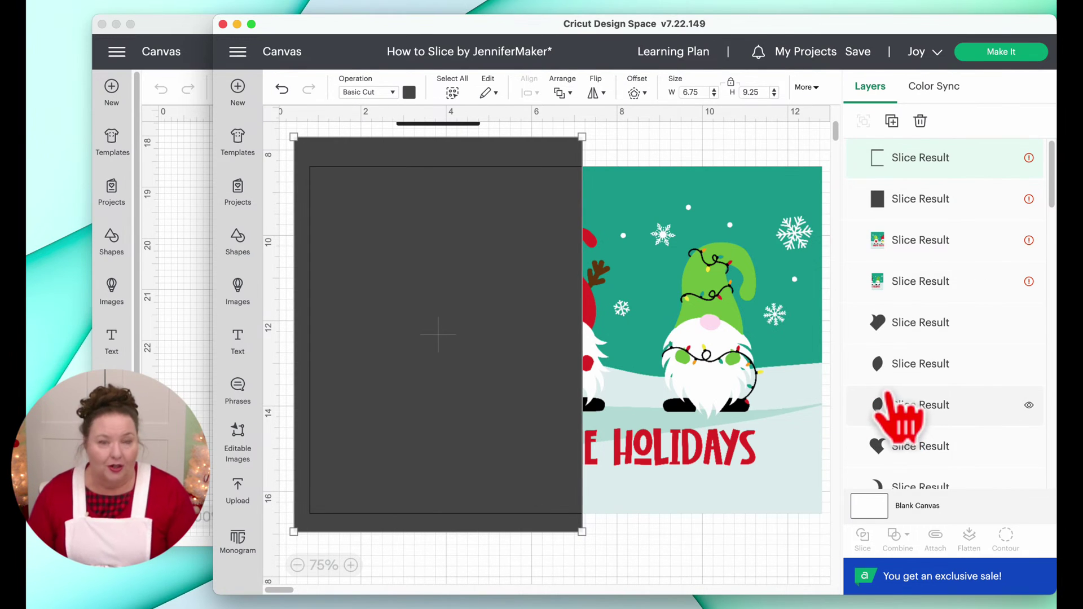
{"action": "left_click", "coordinate": [920, 121]}
{"action": "left_click", "coordinate": [460, 270]}
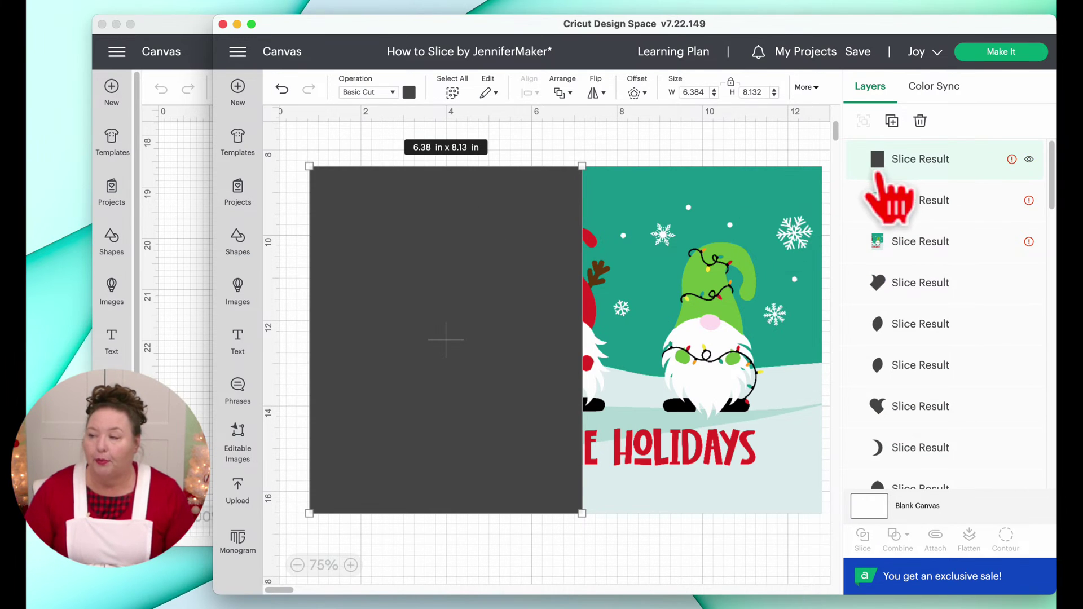
{"action": "left_click", "coordinate": [921, 121]}
Pull the two doormat halves slightly apart from each other
{"action": "left_click_drag", "start_coordinate": [721, 270], "coordinate": [738, 270]}
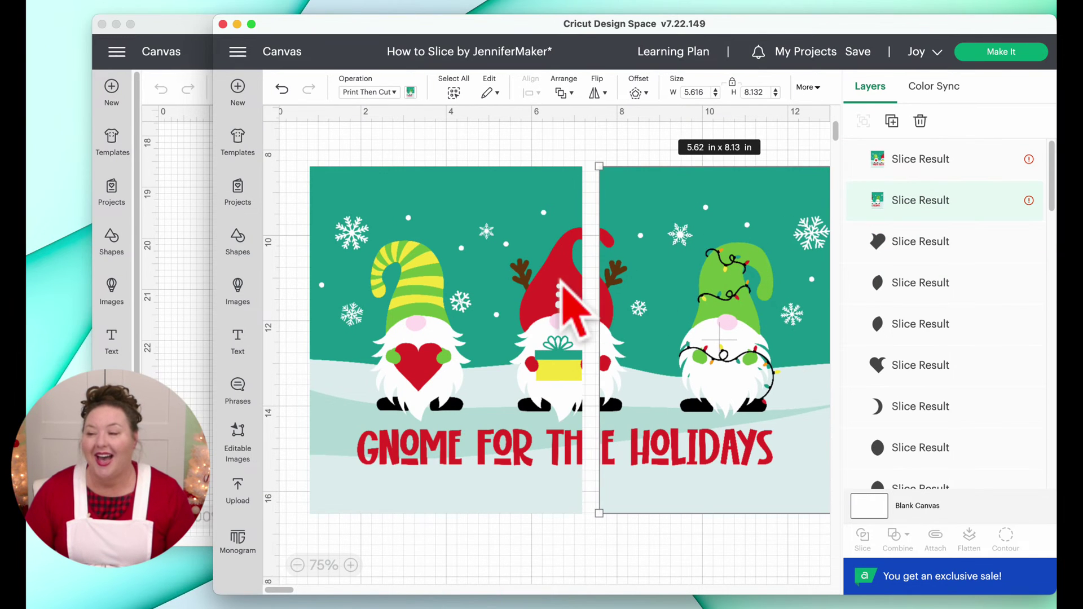
{"action": "left_click_drag", "start_coordinate": [557, 281], "coordinate": [544, 281]}
{"action": "left_click", "coordinate": [637, 285]}
{"action": "left_click_drag", "start_coordinate": [636, 288], "coordinate": [626, 289]}
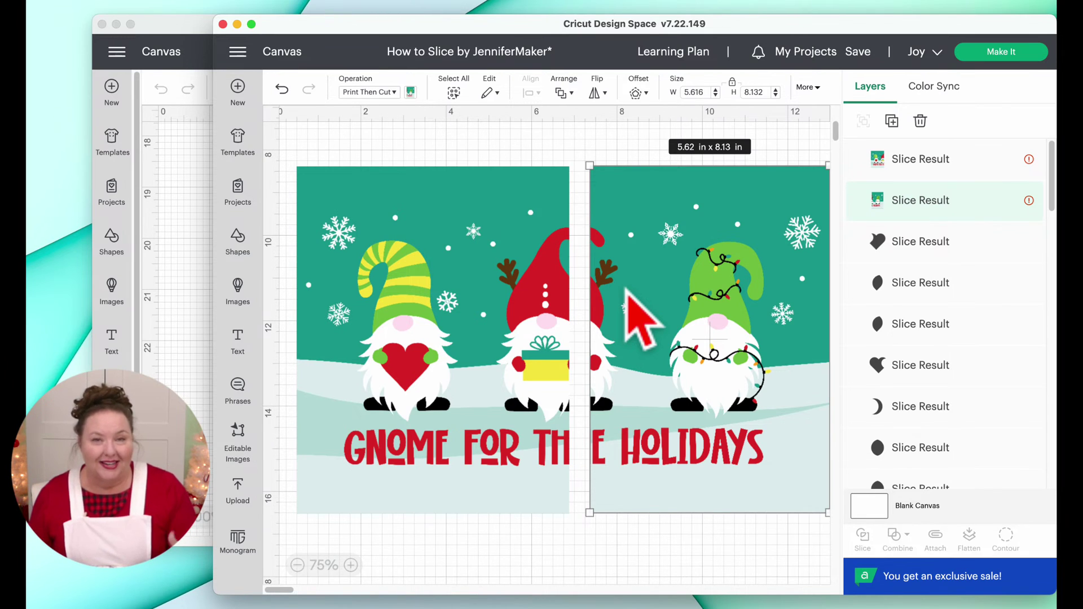
Slide the right doormat half left until it sits flush against the left half
{"action": "left_click_drag", "start_coordinate": [627, 290], "coordinate": [605, 292]}
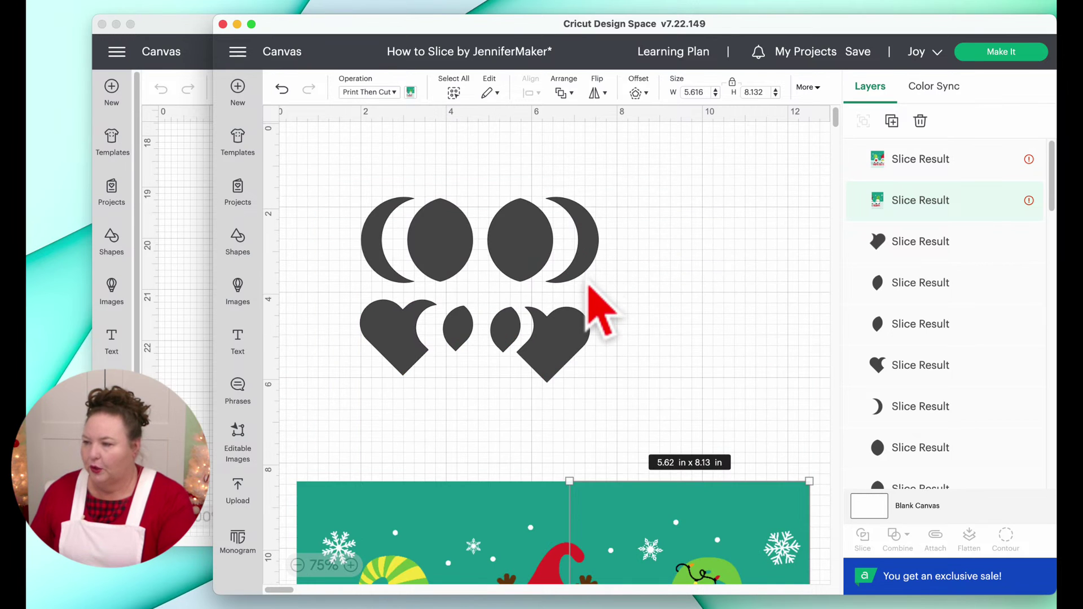
Add a star to the canvas beside the sliced heart and moon shapes
{"action": "left_click_drag", "start_coordinate": [619, 371], "coordinate": [602, 248]}
{"action": "left_click", "coordinate": [292, 255]}
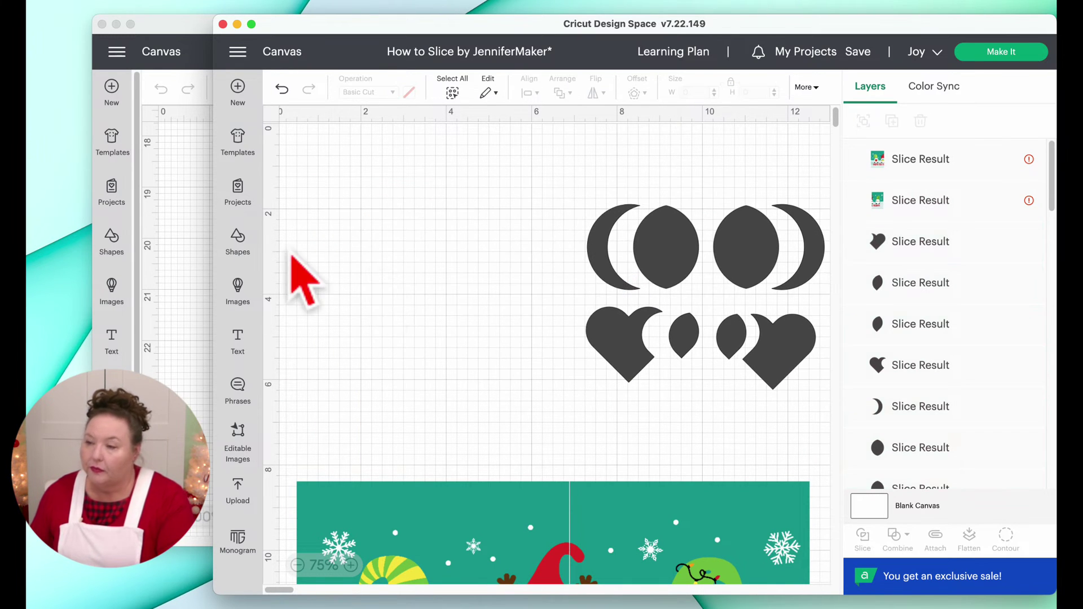
{"action": "left_click", "coordinate": [238, 242]}
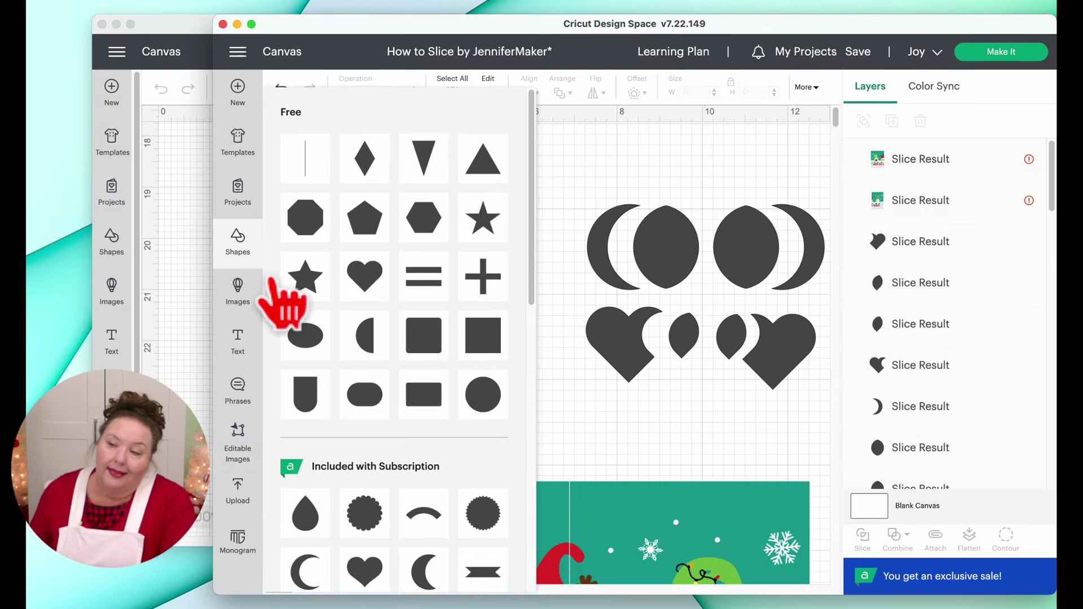
{"action": "left_click", "coordinate": [315, 285]}
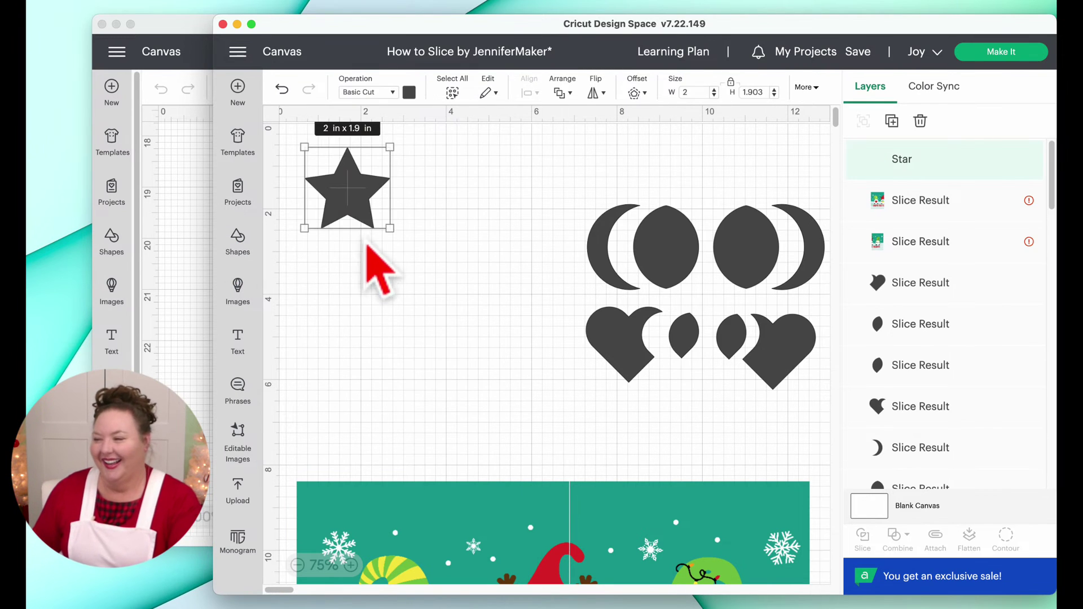
{"action": "mouse_move", "coordinate": [359, 211]}
{"action": "left_mouse_down"}
{"action": "mouse_move", "coordinate": [387, 261]}
{"action": "mouse_move", "coordinate": [431, 262]}
{"action": "mouse_move", "coordinate": [422, 277]}
{"action": "mouse_move", "coordinate": [484, 283]}
{"action": "mouse_move", "coordinate": [380, 229]}
{"action": "mouse_move", "coordinate": [351, 201]}
{"action": "left_mouse_up"}
Duplicate the star, zoom to 100%, and select both overlapping stars
{"action": "left_click", "coordinate": [892, 121]}
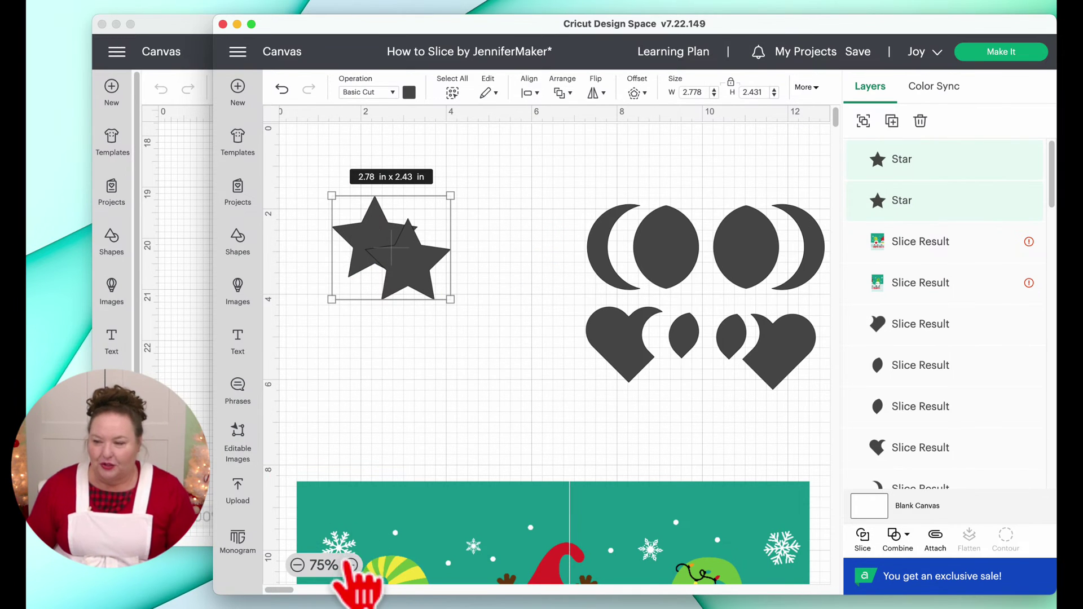
{"action": "left_click", "coordinate": [353, 565]}
{"action": "left_click_drag", "start_coordinate": [285, 590], "coordinate": [276, 590]}
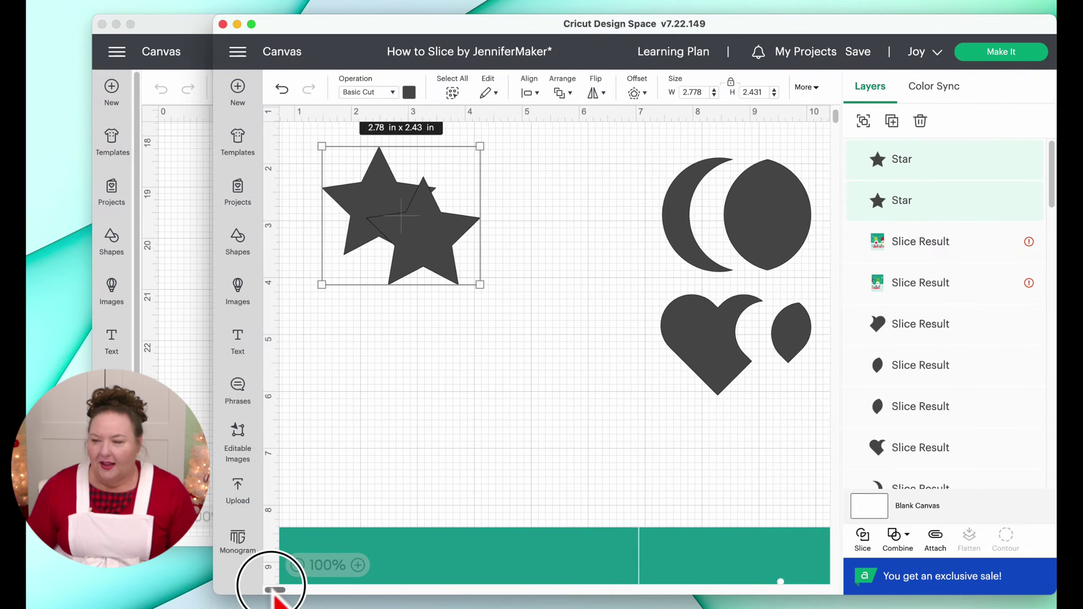
{"action": "scroll", "coordinate": [367, 512], "scroll_direction": "down", "scroll_amount": 1}
{"action": "scroll", "coordinate": [373, 510], "scroll_direction": "up", "scroll_amount": 4}
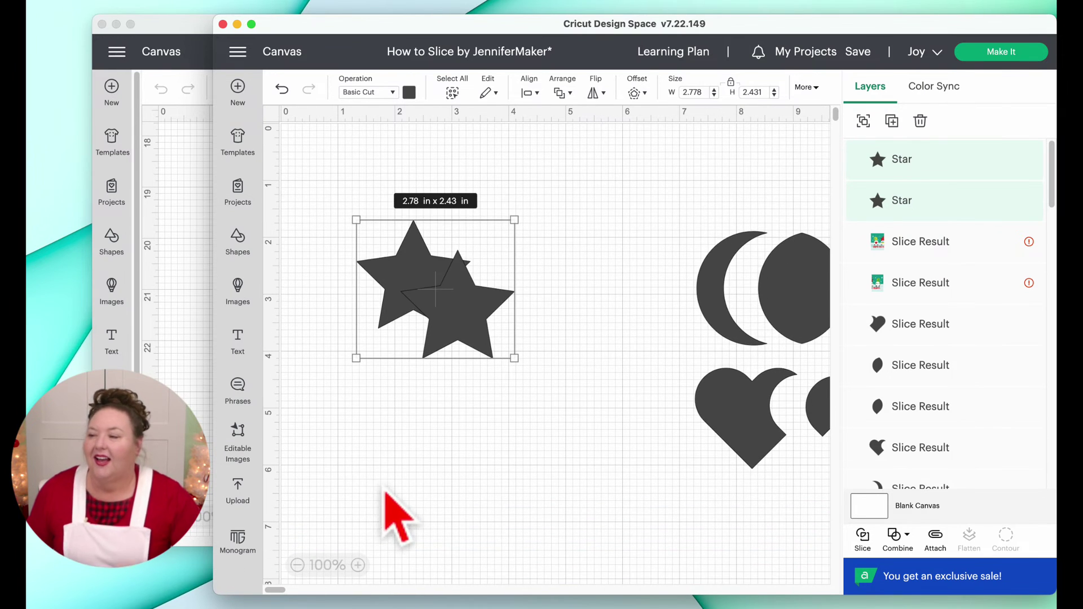
{"action": "left_click", "coordinate": [385, 493]}
{"action": "left_click_drag", "start_coordinate": [508, 423], "coordinate": [408, 248]}
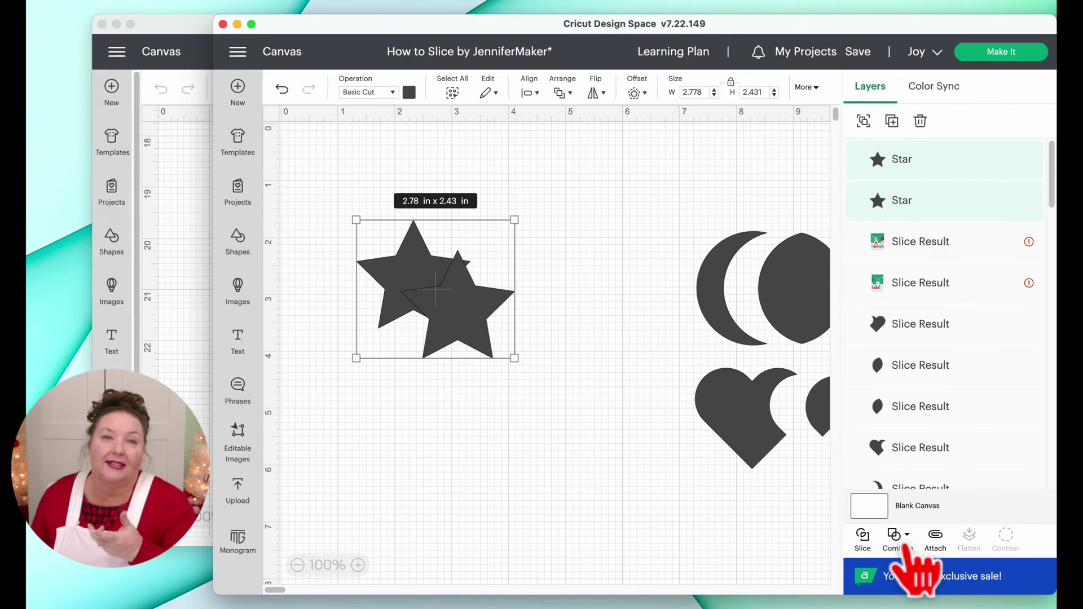
Resize only the right star to 2.5 × 2.38 in, then reselect both stars
{"action": "left_click", "coordinate": [905, 536]}
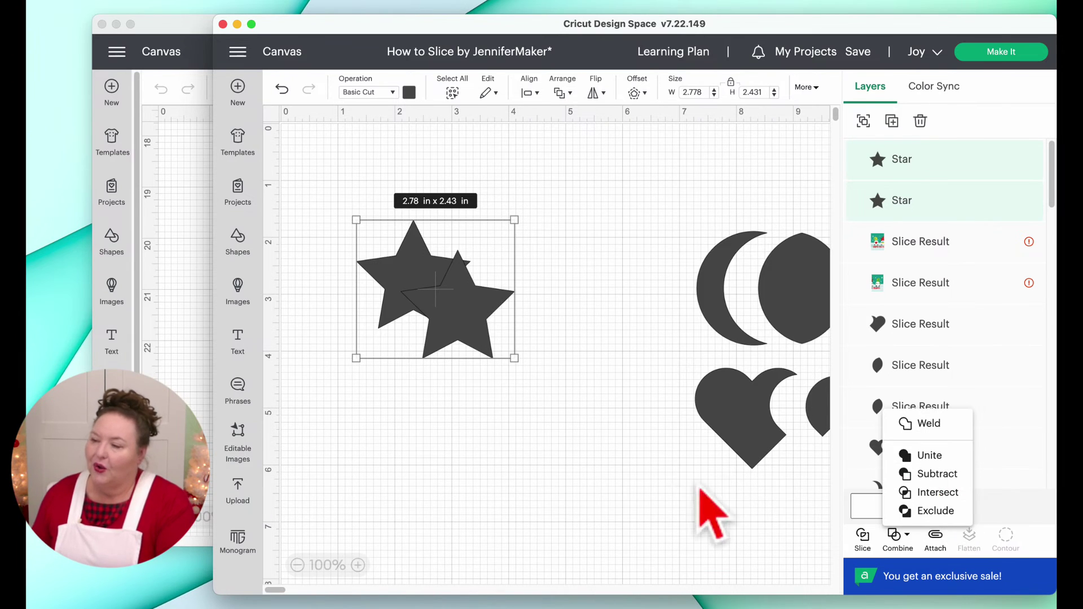
{"action": "left_click", "coordinate": [470, 316]}
{"action": "left_click", "coordinate": [494, 389]}
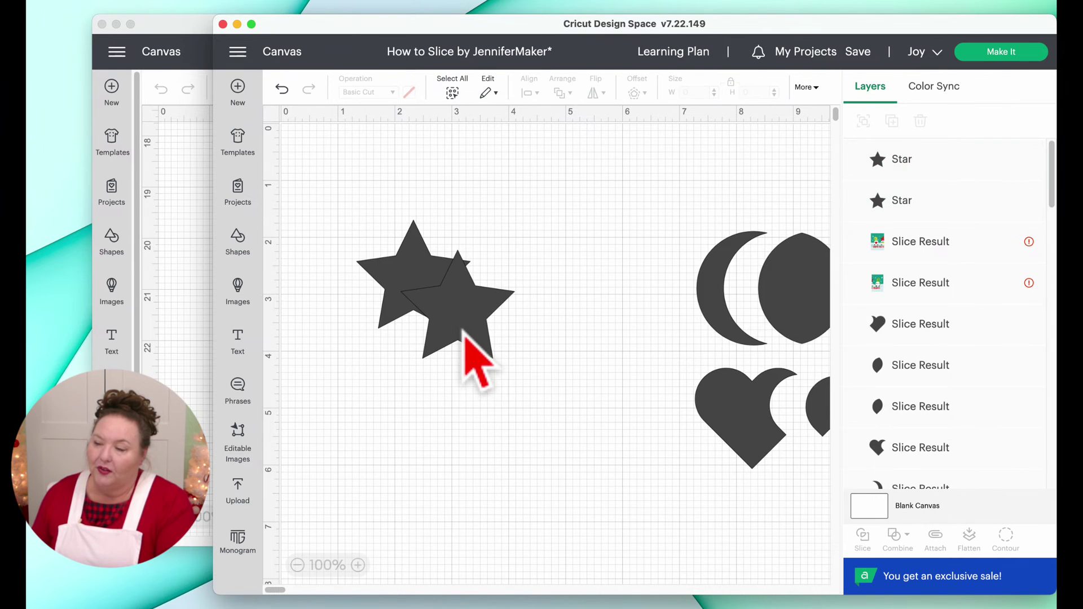
{"action": "left_click", "coordinate": [465, 340]}
{"action": "left_click_drag", "start_coordinate": [513, 358], "coordinate": [479, 325]}
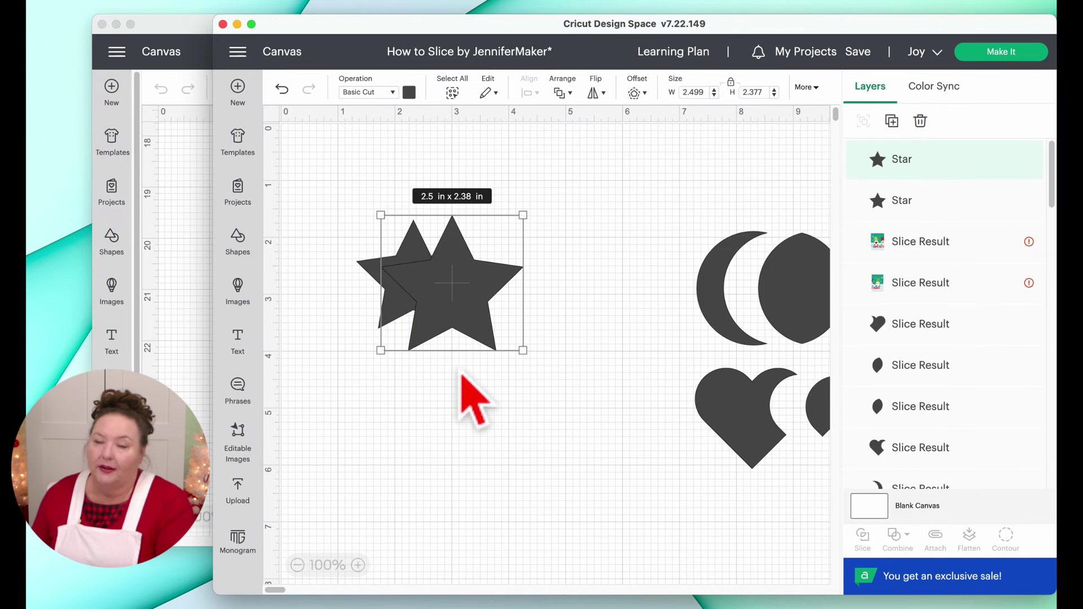
{"action": "left_click_drag", "start_coordinate": [515, 409], "coordinate": [355, 224]}
{"action": "left_click", "coordinate": [907, 542]}
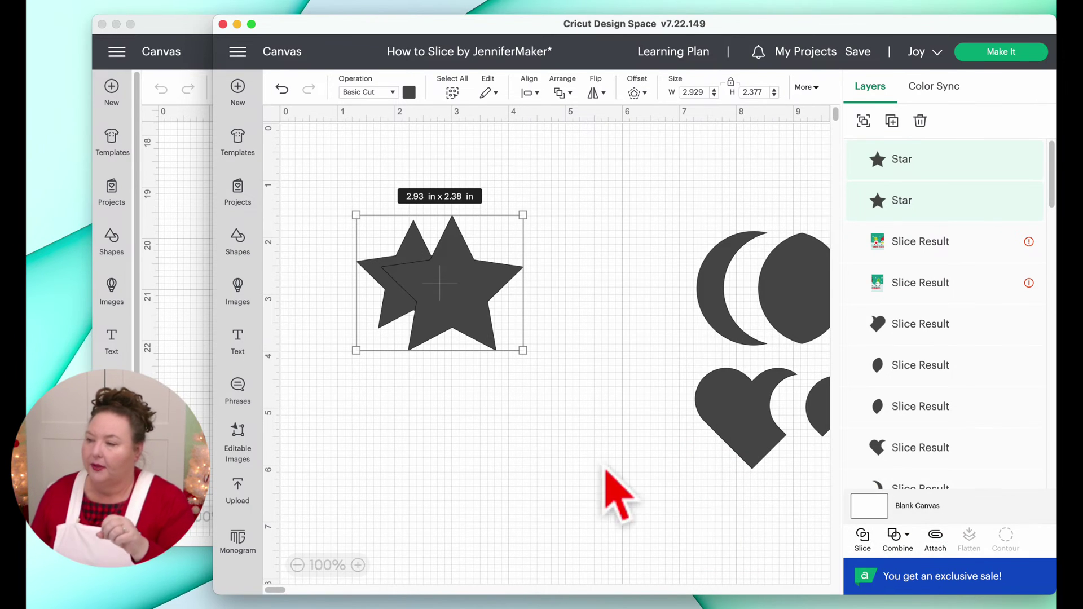
Duplicate the star pair and move the copy lower on the canvas
{"action": "right_click", "coordinate": [462, 317]}
{"action": "left_click", "coordinate": [499, 235]}
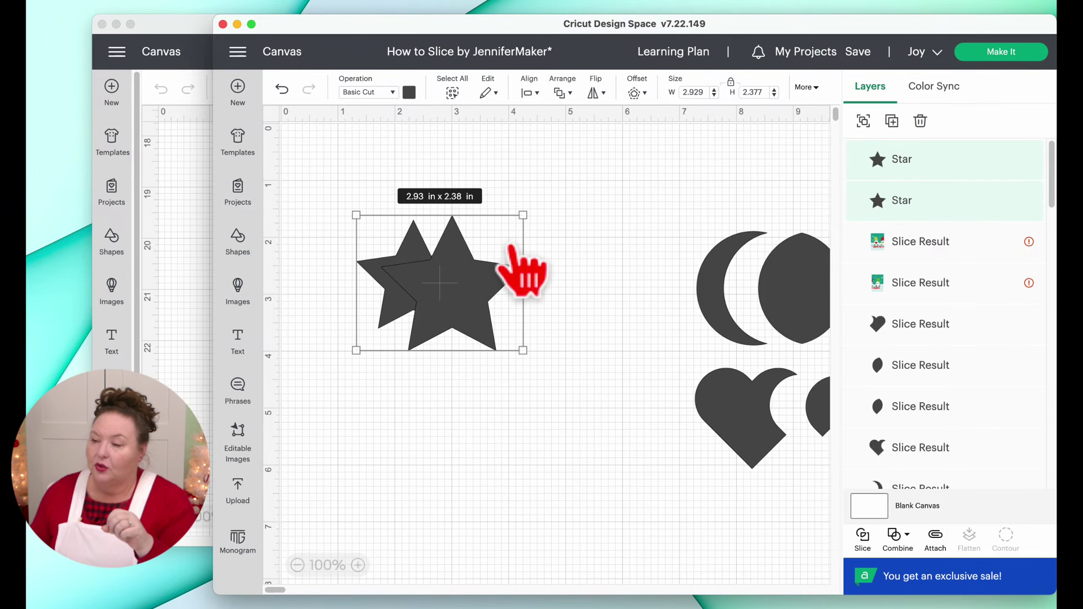
{"action": "left_click_drag", "start_coordinate": [520, 270], "coordinate": [494, 508]}
{"action": "scroll", "coordinate": [557, 460], "scroll_direction": "down", "scroll_amount": 5}
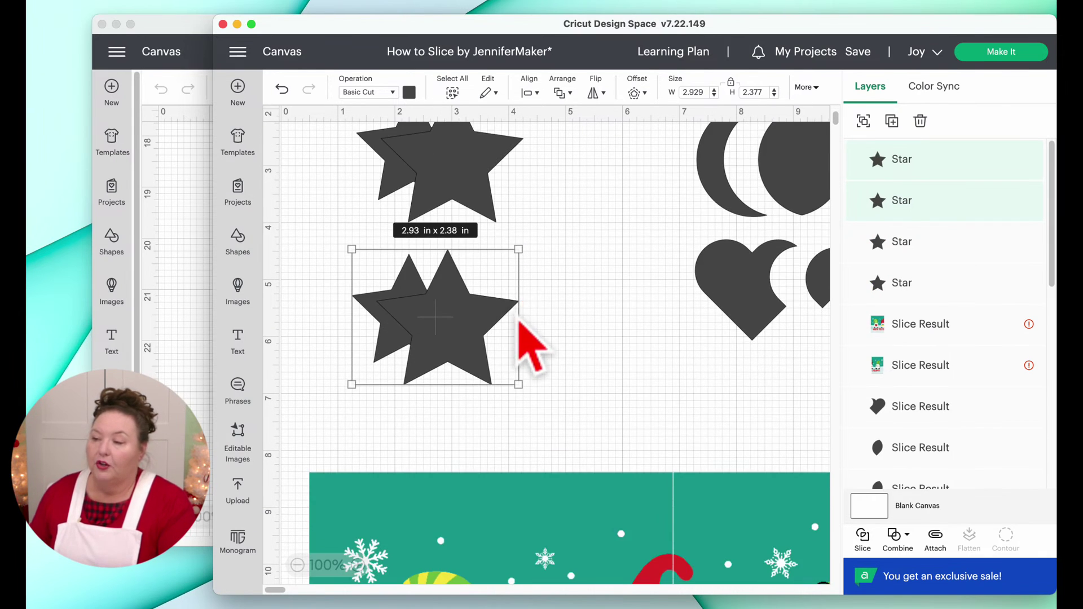
{"action": "scroll", "coordinate": [520, 339], "scroll_direction": "up", "scroll_amount": 5}
Slice the upper star pair, spread its pieces to the right, and select the lower pair
{"action": "left_click", "coordinate": [379, 247]}
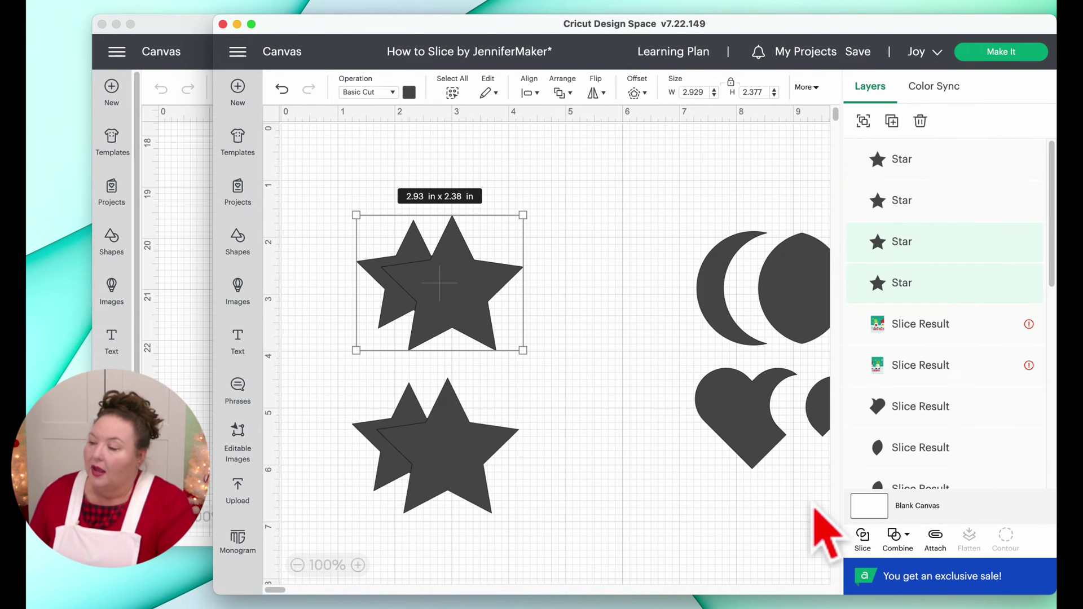
{"action": "left_click", "coordinate": [862, 536]}
{"action": "left_click_drag", "start_coordinate": [476, 319], "coordinate": [626, 353]}
{"action": "left_click_drag", "start_coordinate": [443, 335], "coordinate": [538, 311]}
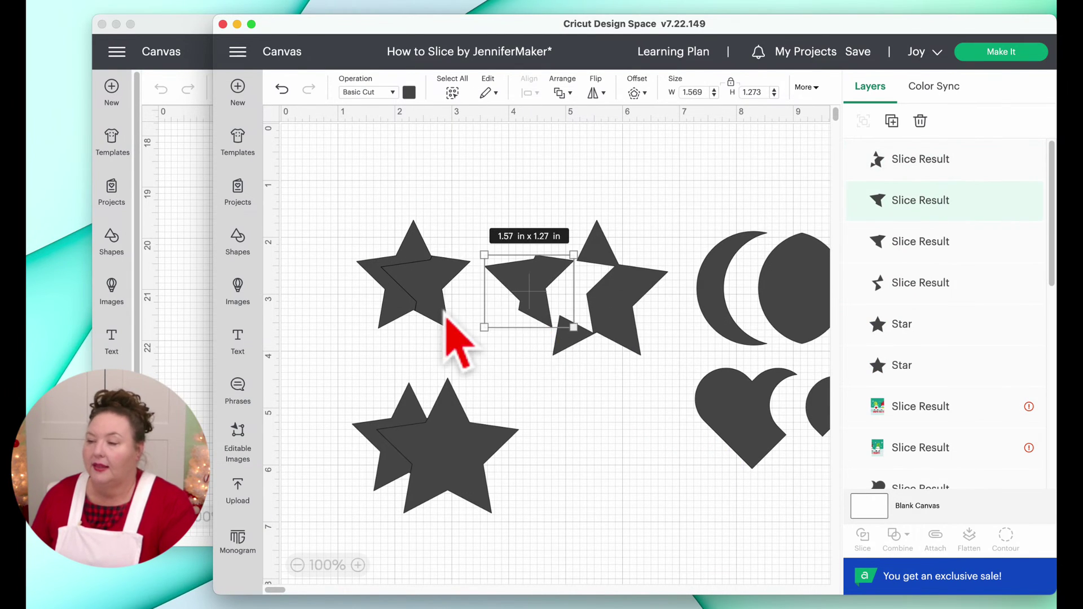
{"action": "left_click_drag", "start_coordinate": [442, 314], "coordinate": [469, 313]}
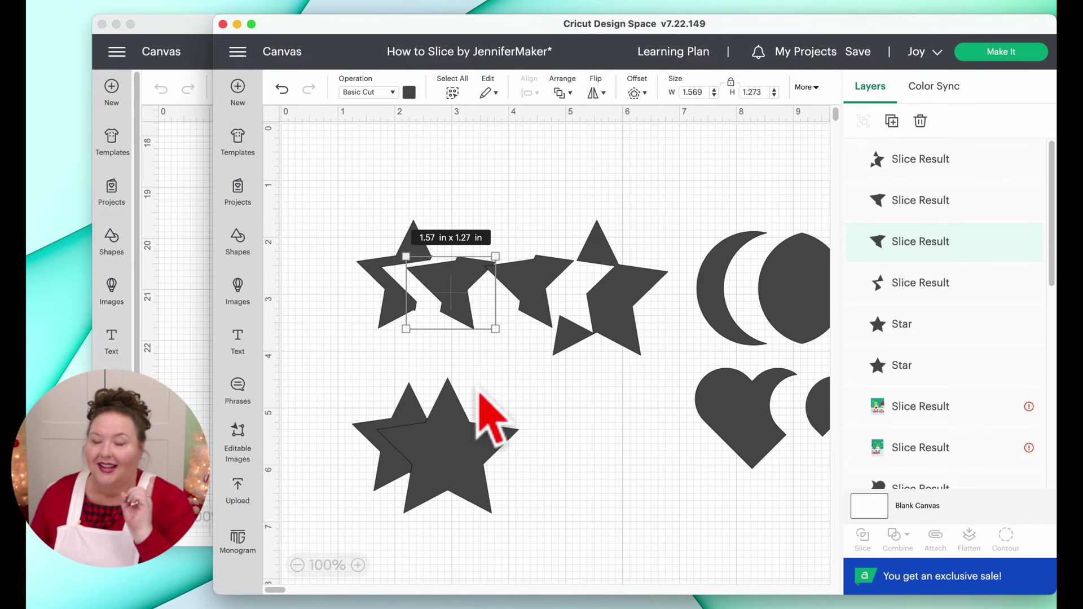
{"action": "left_click_drag", "start_coordinate": [556, 544], "coordinate": [325, 412]}
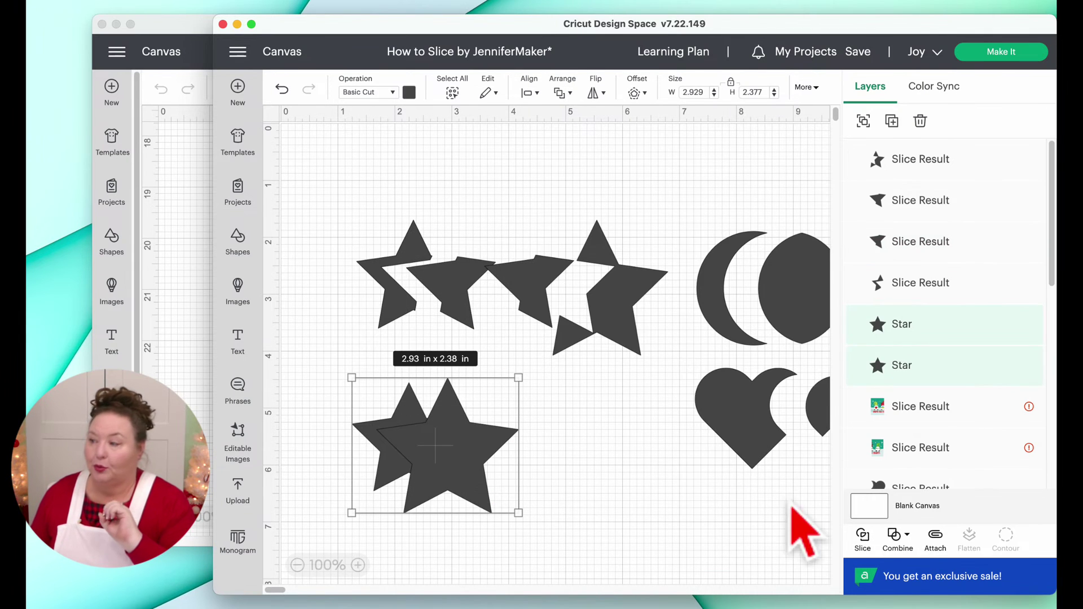
{"action": "left_click", "coordinate": [909, 550]}
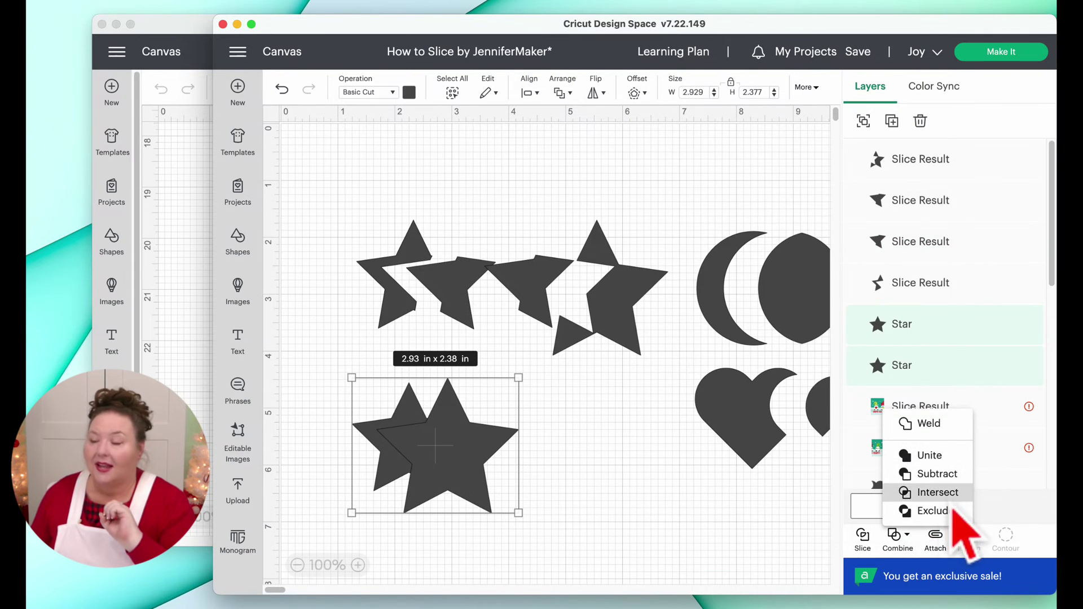
Apply Subtract to the lower star pair, leaving a notched 1.33 × 1.9 in star shape
{"action": "left_click", "coordinate": [938, 475]}
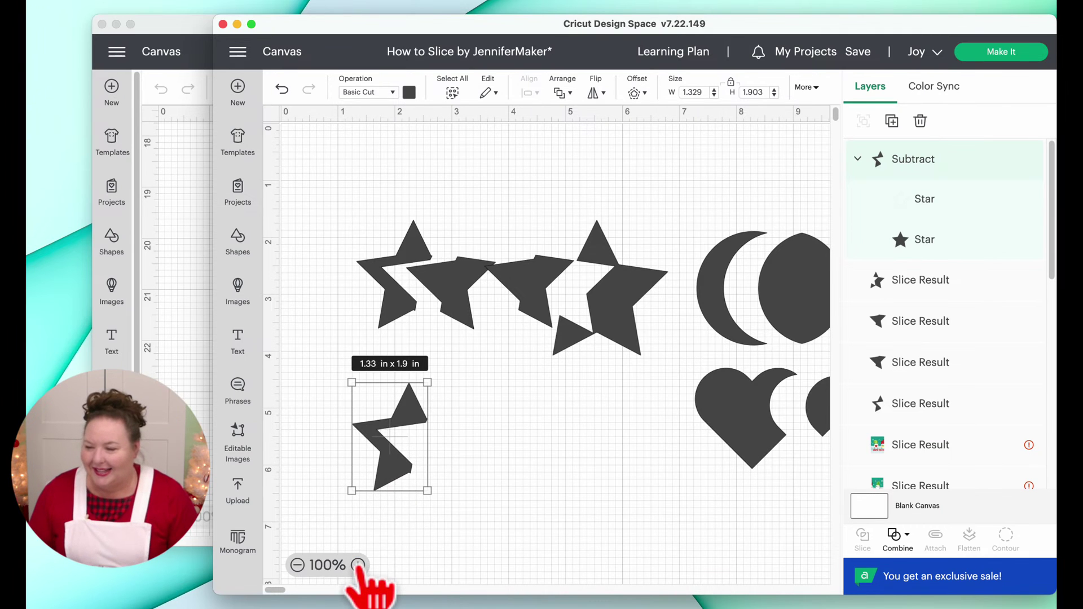
Zoom the canvas to 175% and move the subtracted shape into open space
{"action": "left_click", "coordinate": [357, 565]}
{"action": "left_click", "coordinate": [358, 565]}
{"action": "left_click", "coordinate": [357, 565]}
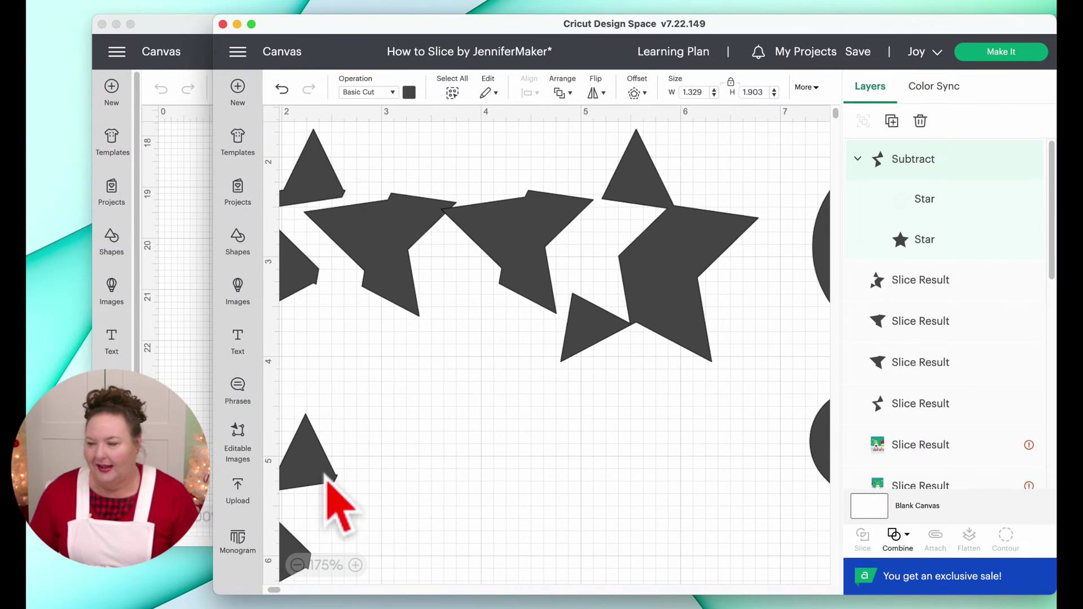
{"action": "left_click_drag", "start_coordinate": [401, 519], "coordinate": [435, 416]}
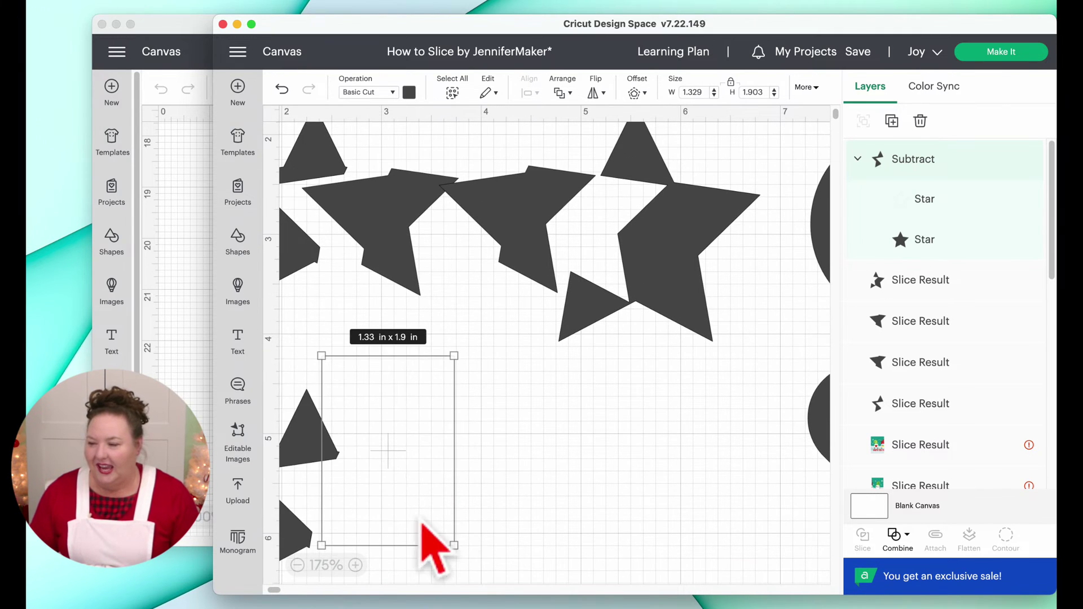
{"action": "scroll", "coordinate": [365, 565], "scroll_direction": "down", "scroll_amount": 2}
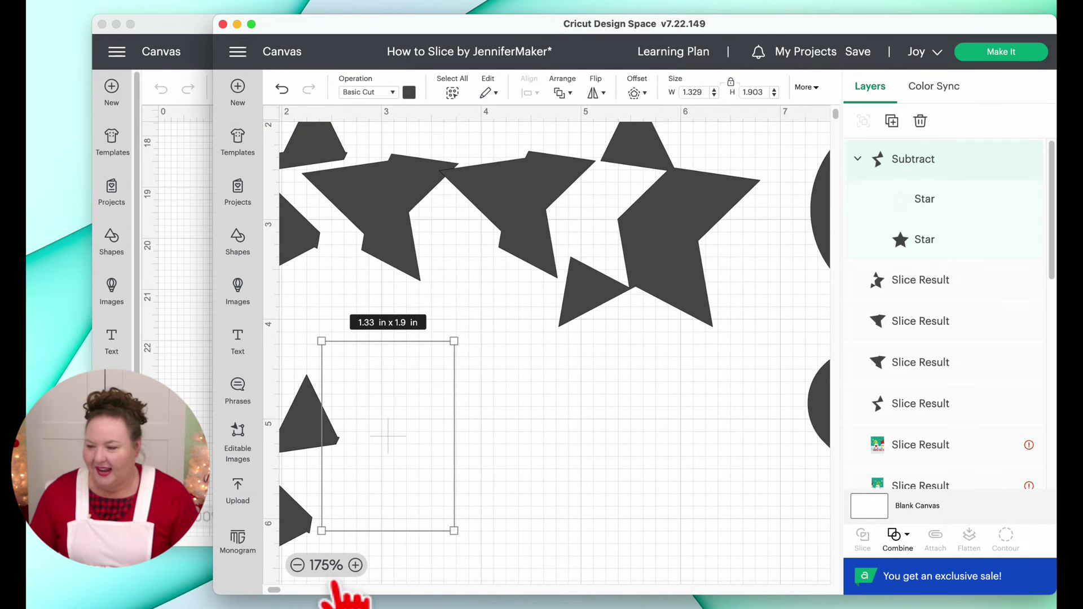
{"action": "left_click_drag", "start_coordinate": [274, 590], "coordinate": [266, 588]}
{"action": "scroll", "coordinate": [491, 568], "scroll_direction": "down", "scroll_amount": 5}
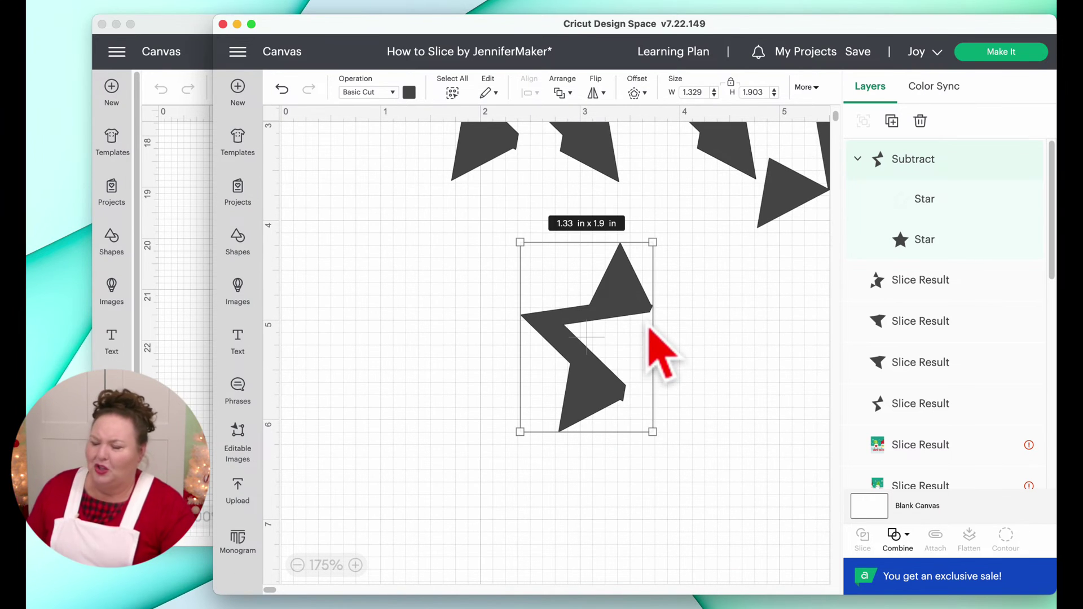
{"action": "left_click_drag", "start_coordinate": [595, 407], "coordinate": [540, 444]}
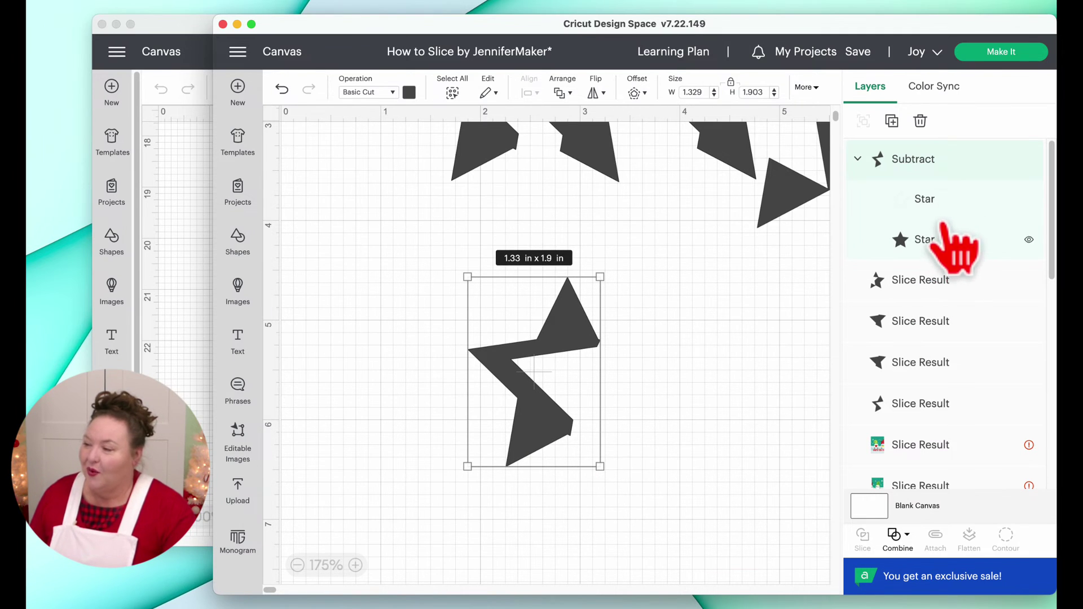
Nudge the cutting star inside the Subtract group so the piece becomes 1.62 × 1.9 in
{"action": "left_click", "coordinate": [934, 202]}
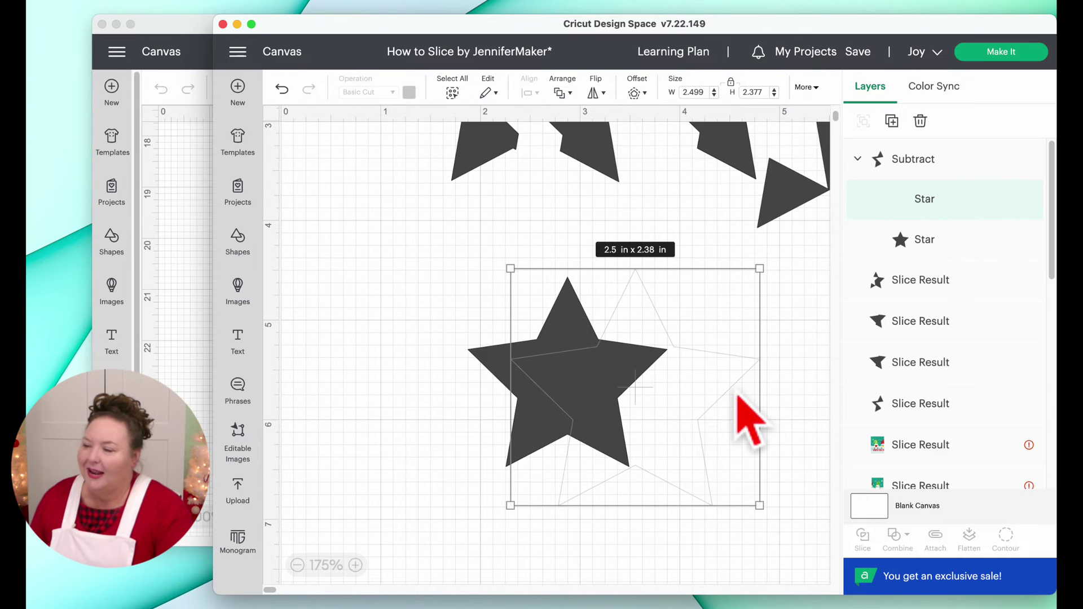
{"action": "left_click_drag", "start_coordinate": [738, 396], "coordinate": [734, 394]}
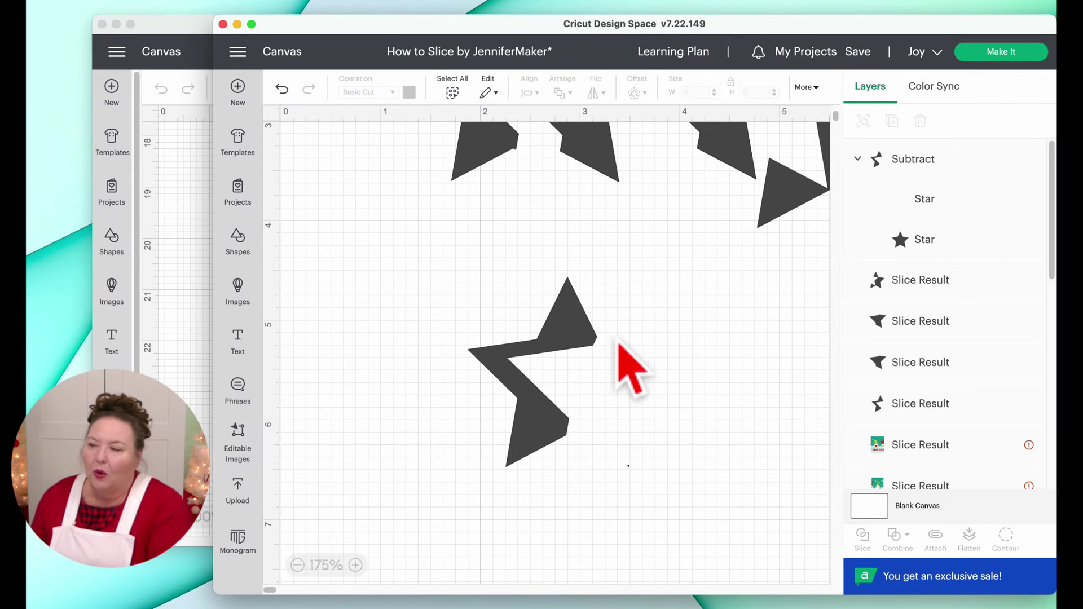
{"action": "left_click", "coordinate": [583, 345]}
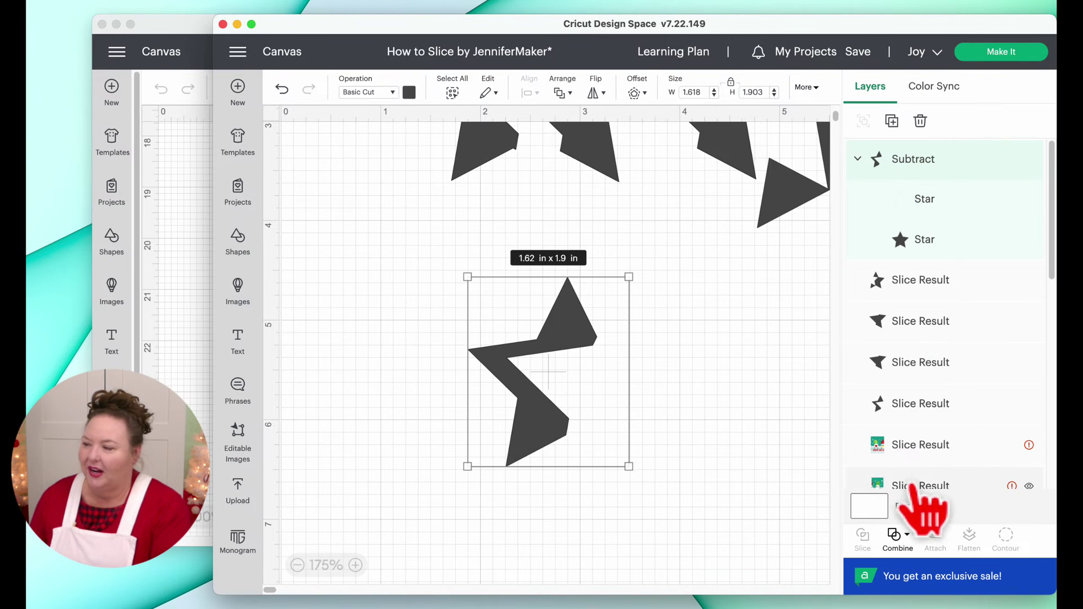
Merge the Subtract group into a single Merge layer and nudge it slightly lower-left
{"action": "left_click", "coordinate": [906, 544]}
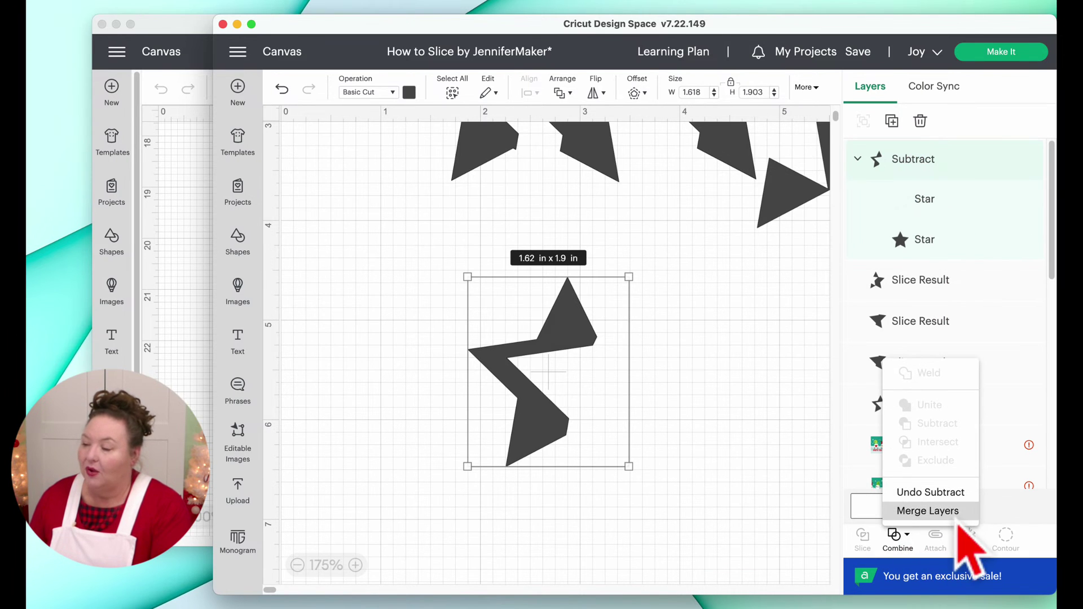
{"action": "left_click", "coordinate": [958, 511]}
{"action": "mouse_move", "coordinate": [528, 440]}
{"action": "left_mouse_down"}
{"action": "mouse_move", "coordinate": [476, 446]}
{"action": "mouse_move", "coordinate": [518, 456]}
{"action": "left_mouse_up"}
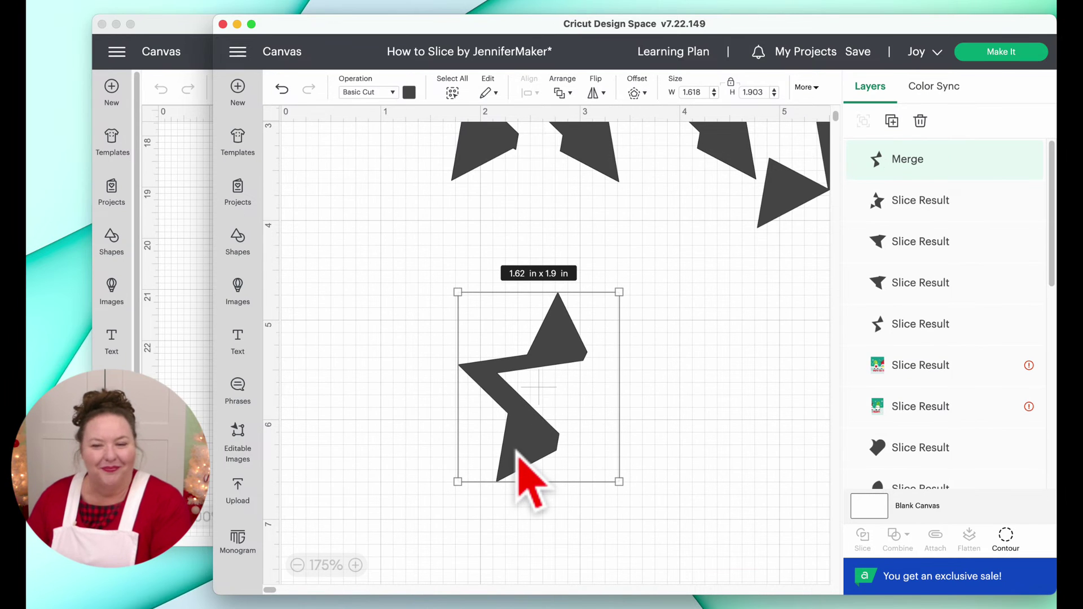